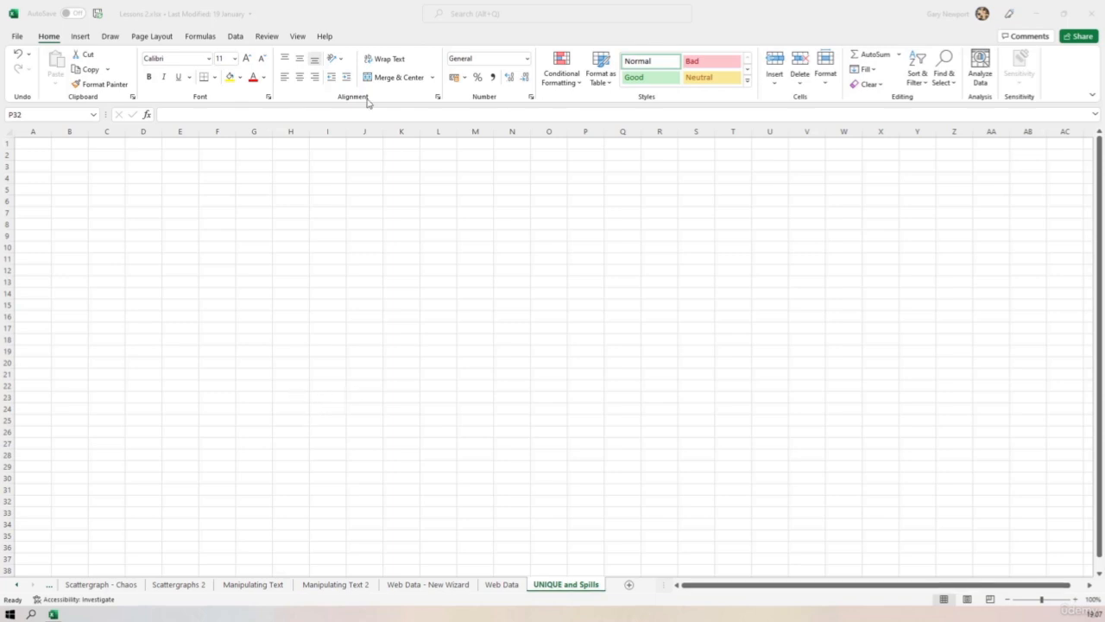
# Step: Enter the heading "Names" in C3 and list four different first names below it in C4:C7
pyautogui.click(358, 13)
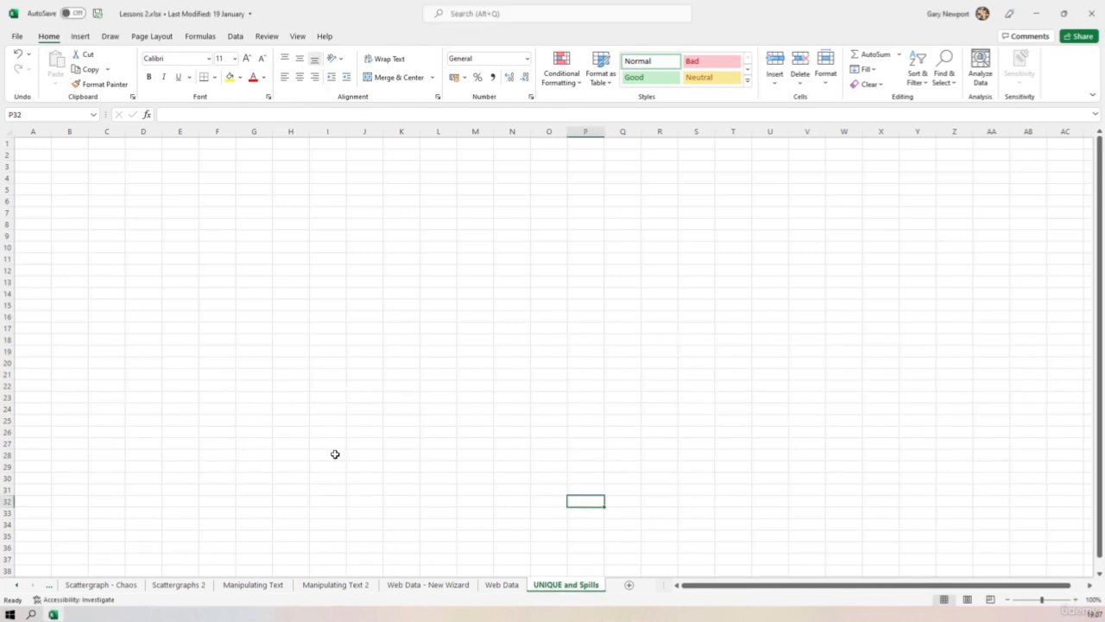
pyautogui.click(99, 165)
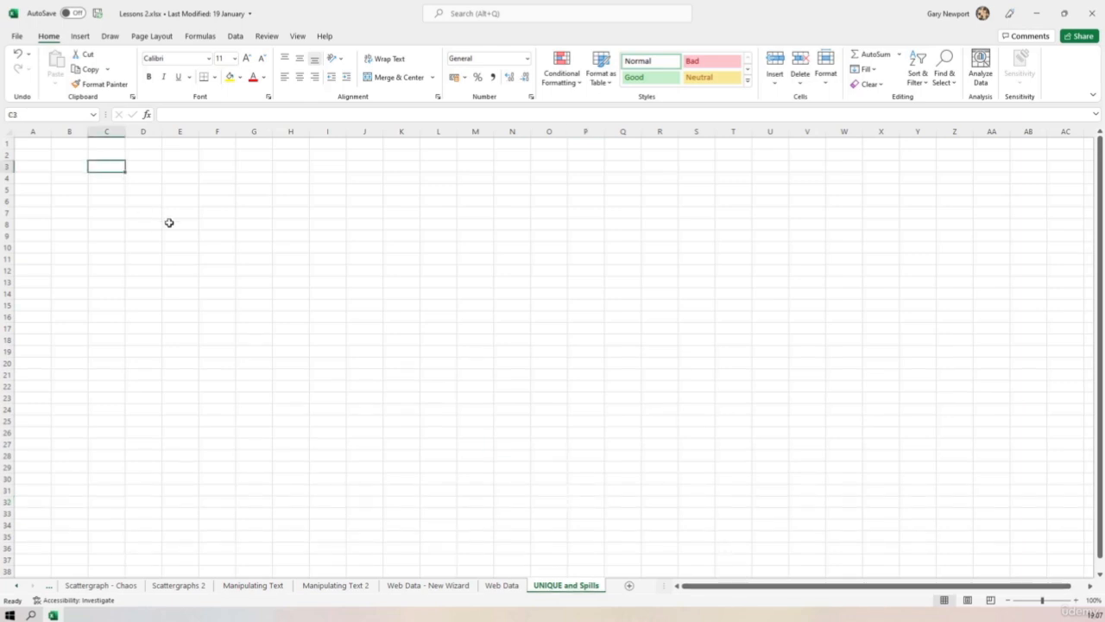
pyautogui.write('Names')
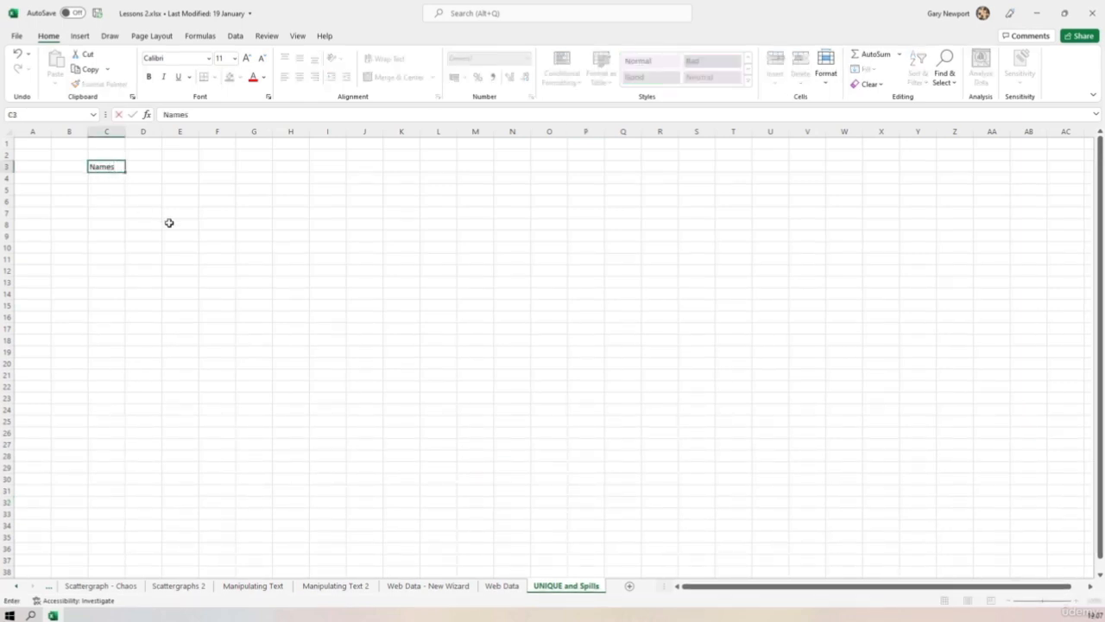
pyautogui.press('Return')
pyautogui.write('Ma')
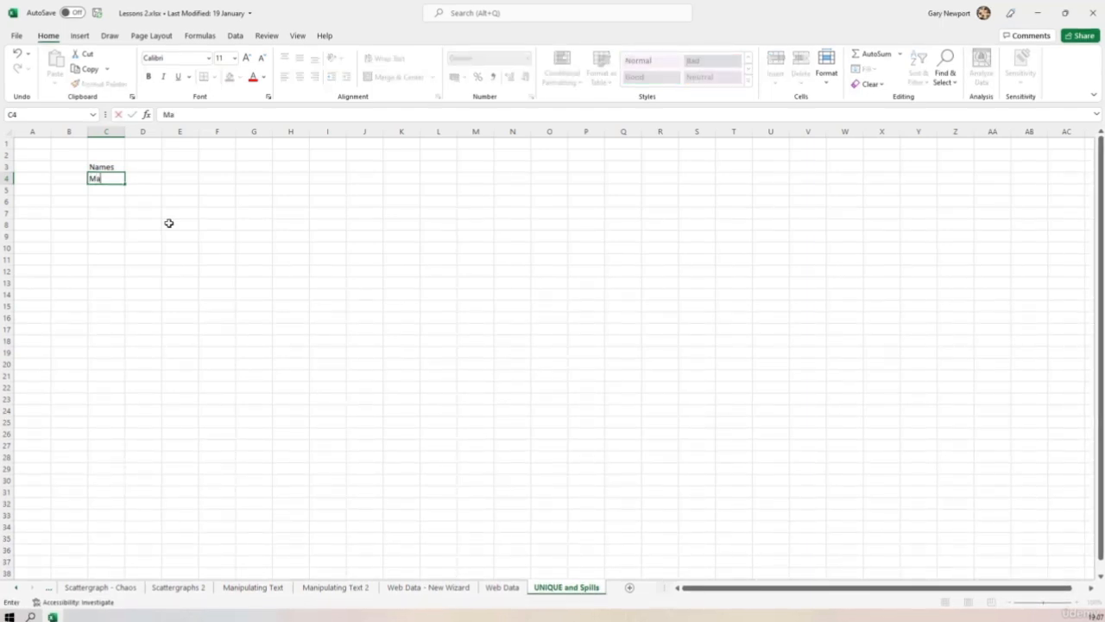
pyautogui.write('ya')
pyautogui.press('Return')
pyautogui.write('Hele')
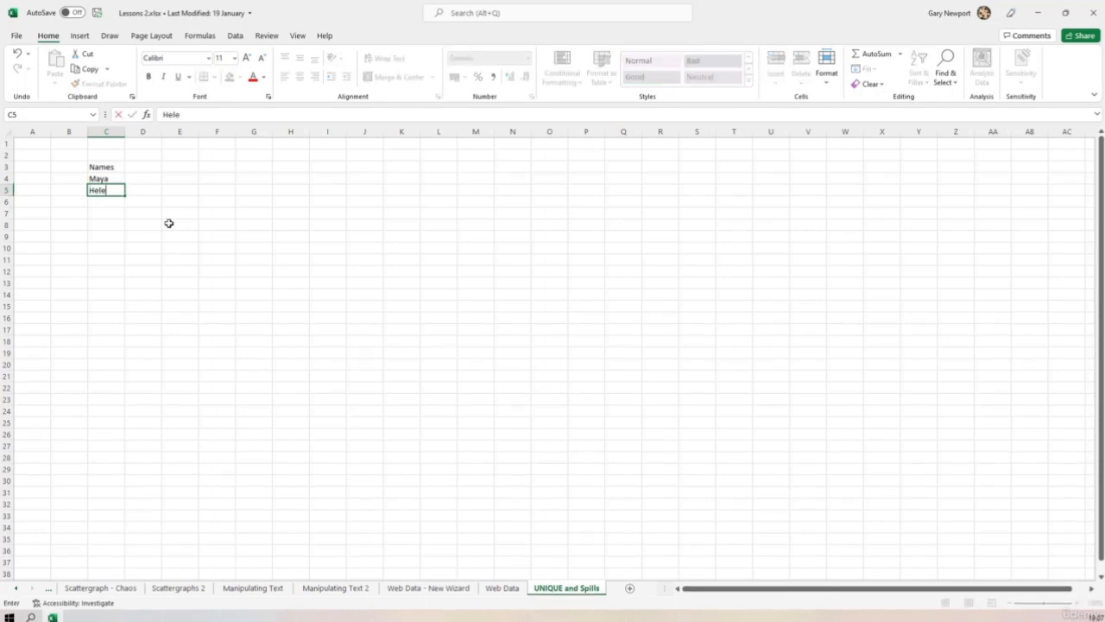
pyautogui.write('n')
pyautogui.press('Return')
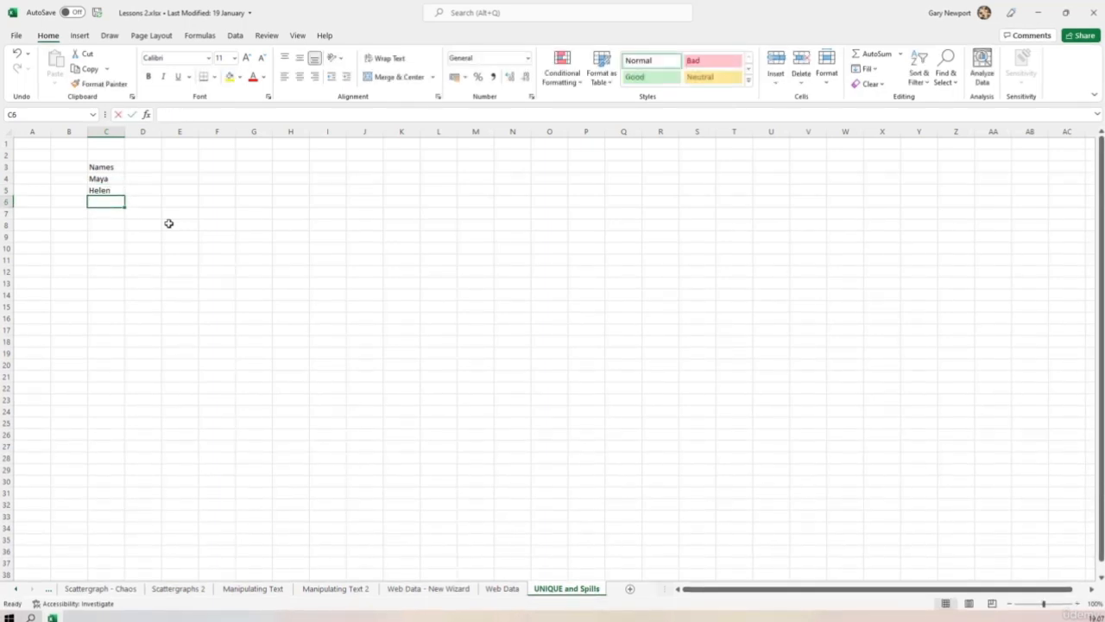
pyautogui.write('Barabara')
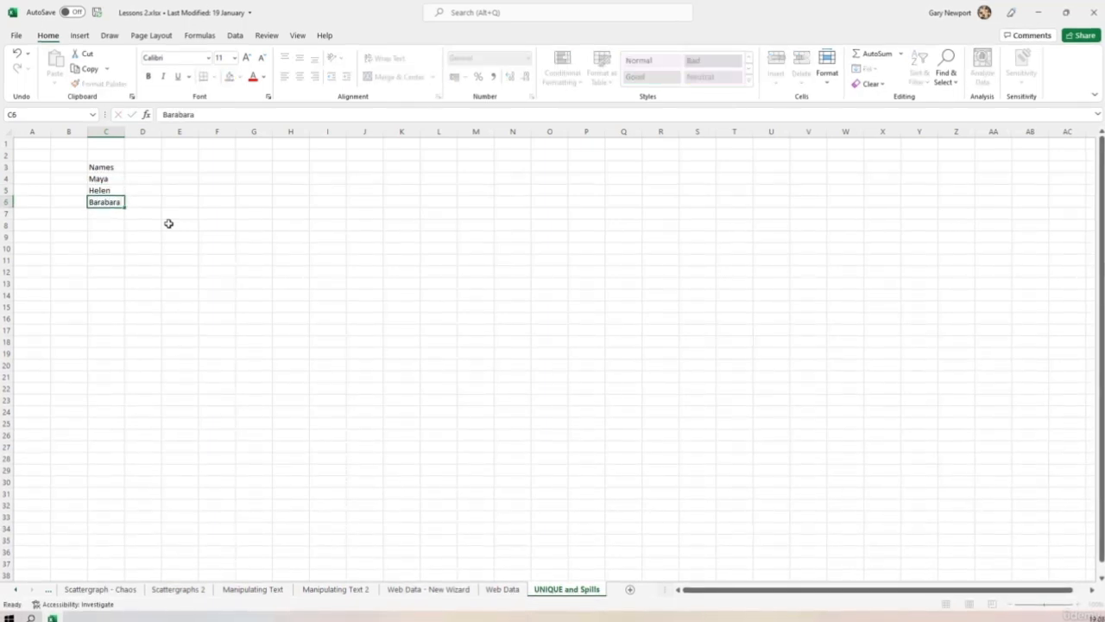
pyautogui.press('Return')
pyautogui.write('Mo')
pyautogui.press('Return')
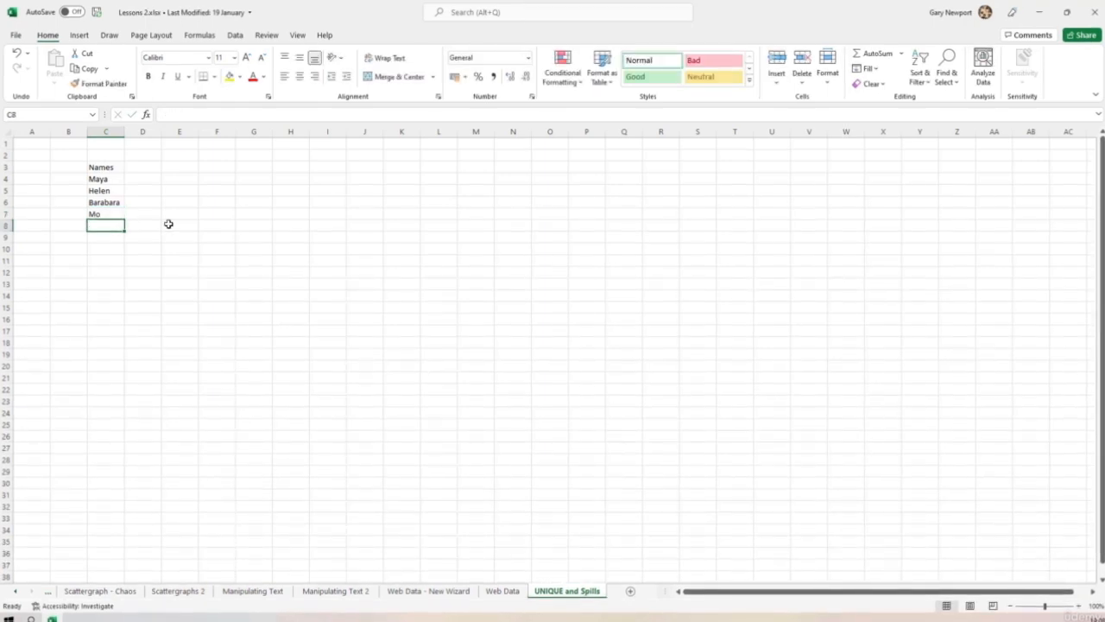
# Step: Extend the list through C13 with the C4 name twice, the C5 name, a new first name twice, and the C5 name again
pyautogui.write('Maya')
pyautogui.press('Return')
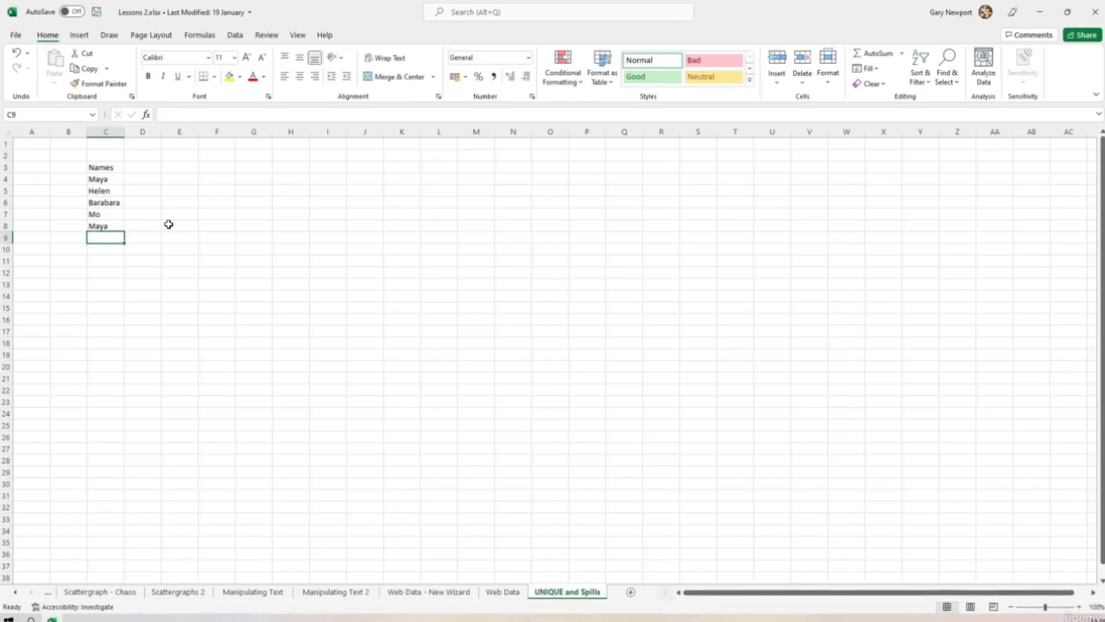
pyautogui.write('Maya')
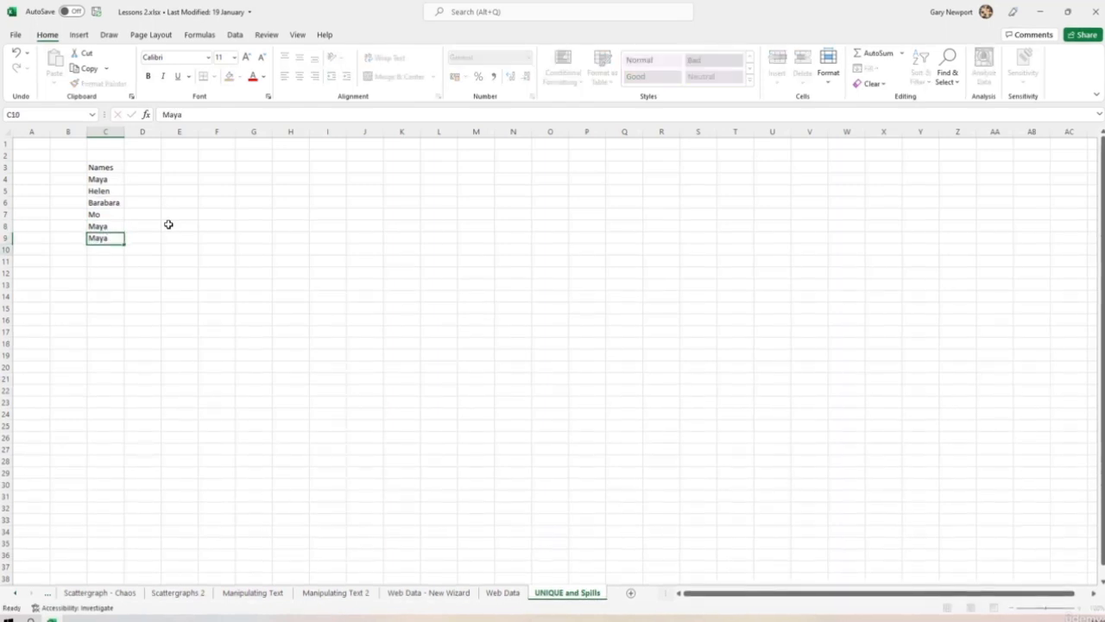
pyautogui.press('Return')
pyautogui.write('Helen')
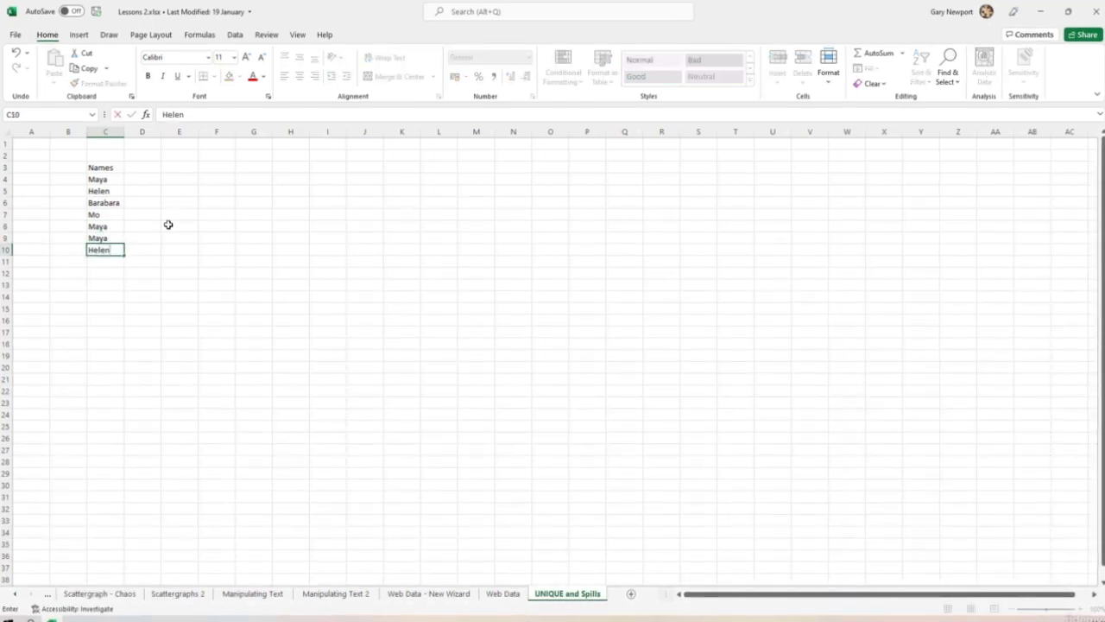
pyautogui.press('Return')
pyautogui.write('Barrabara')
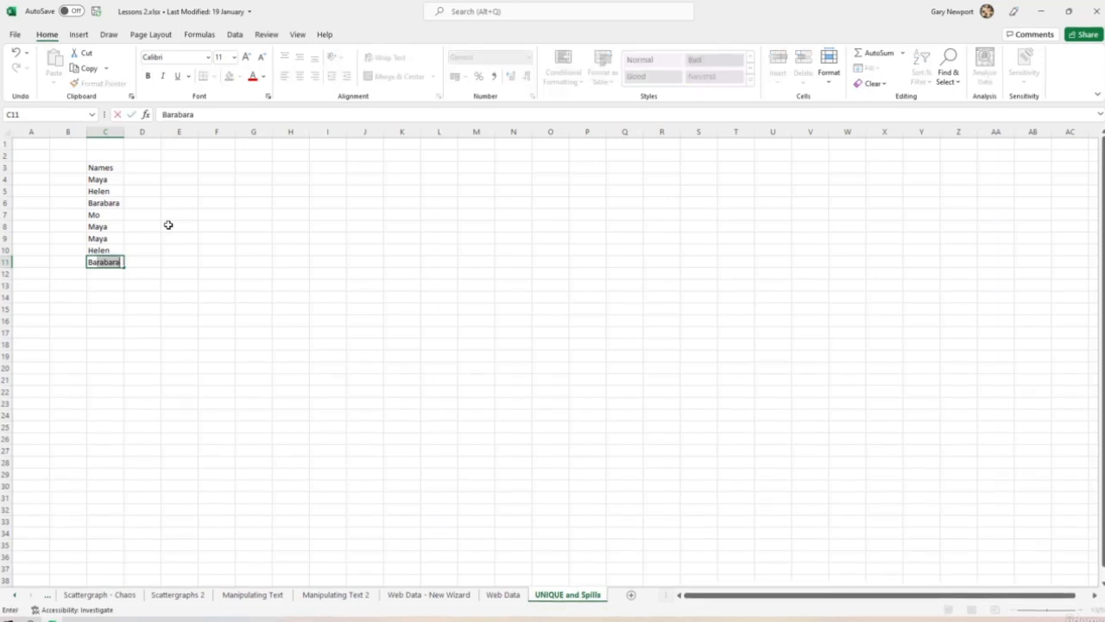
pyautogui.press('Return')
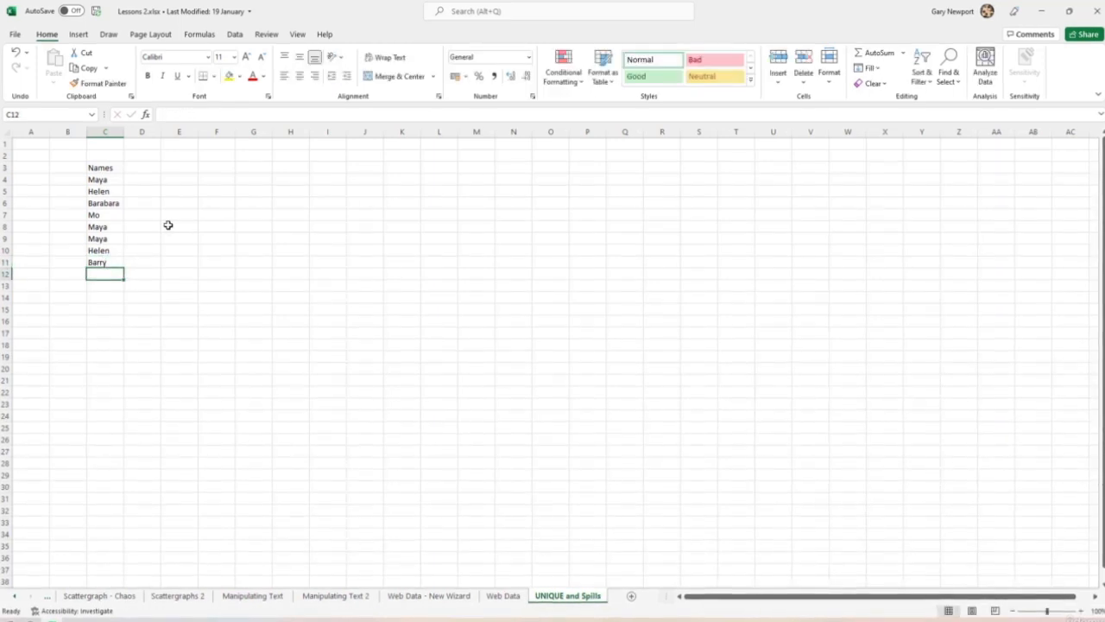
pyautogui.write('Barry')
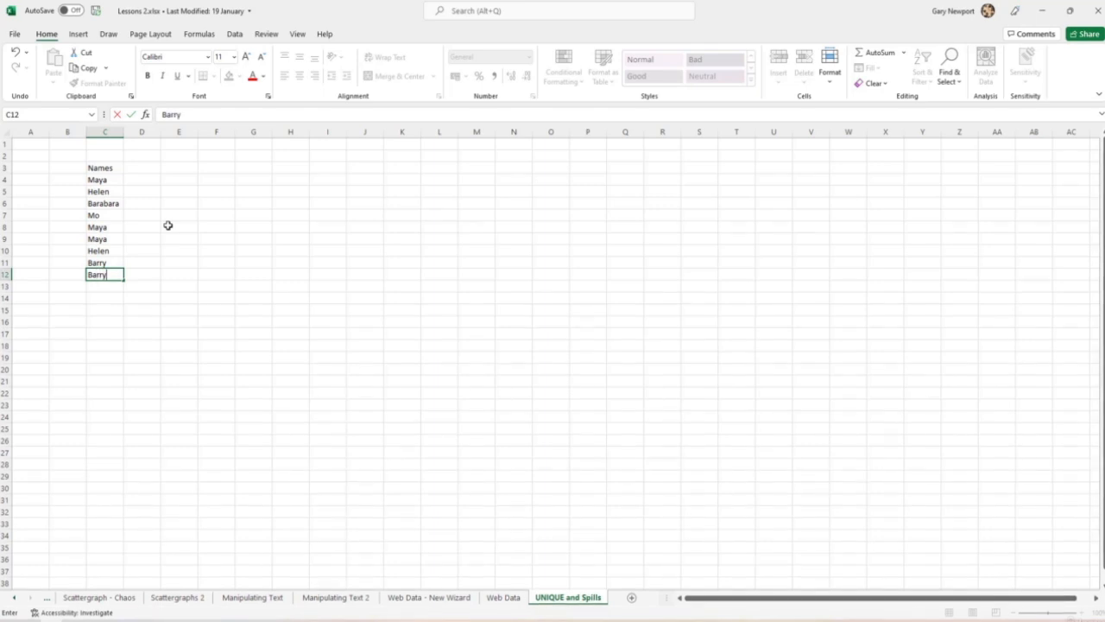
pyautogui.press('Return')
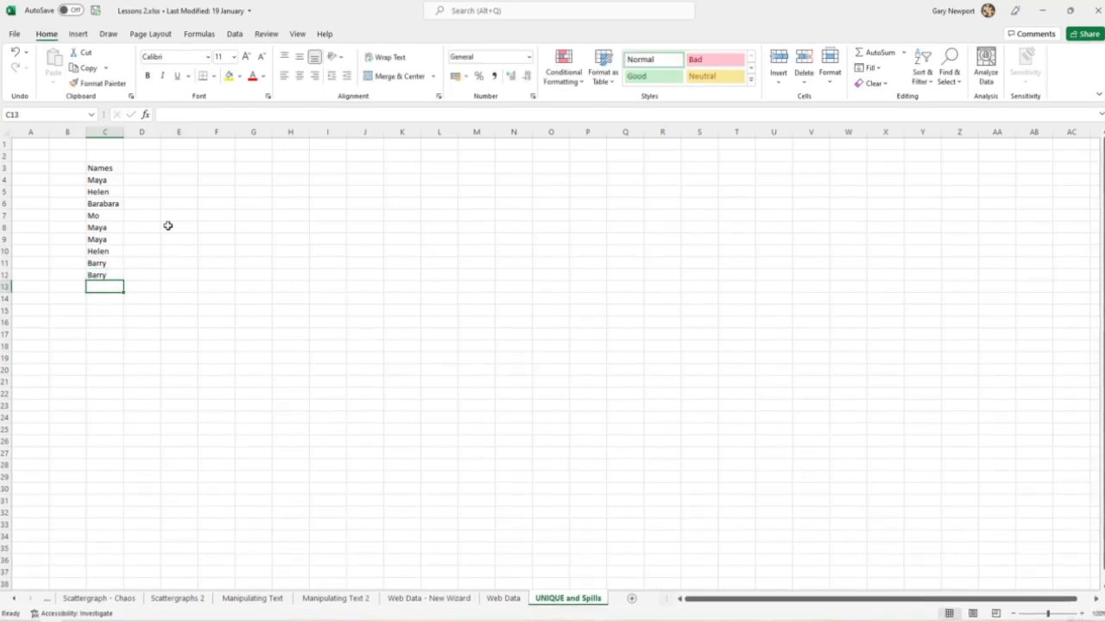
pyautogui.write('Helen')
pyautogui.press('Return')
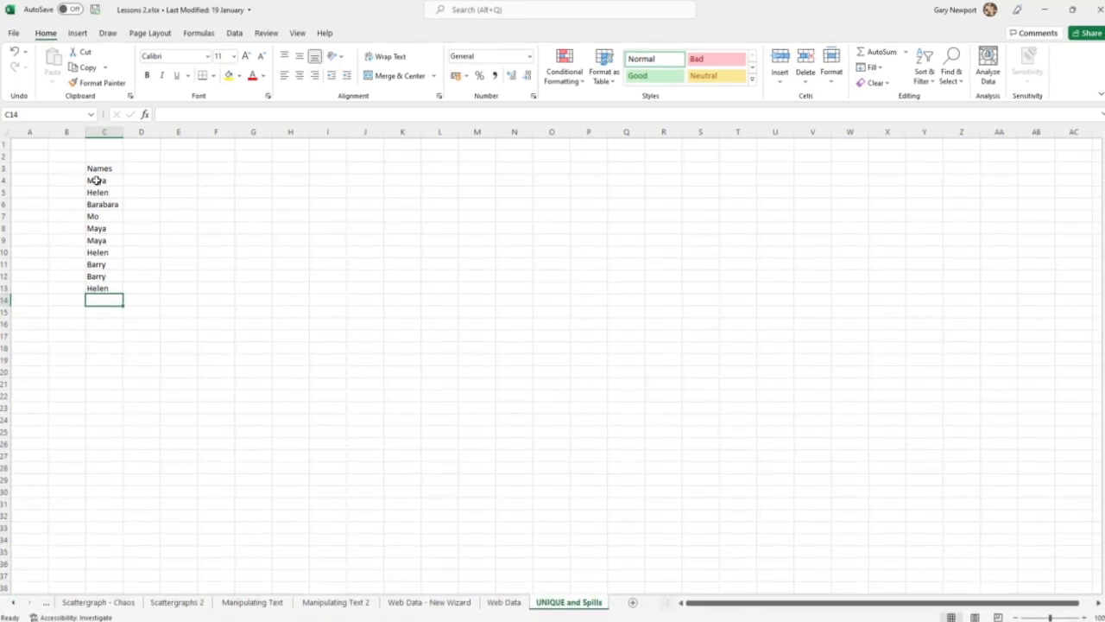
pyautogui.moveTo(99, 181); pyautogui.dragTo(112, 288)
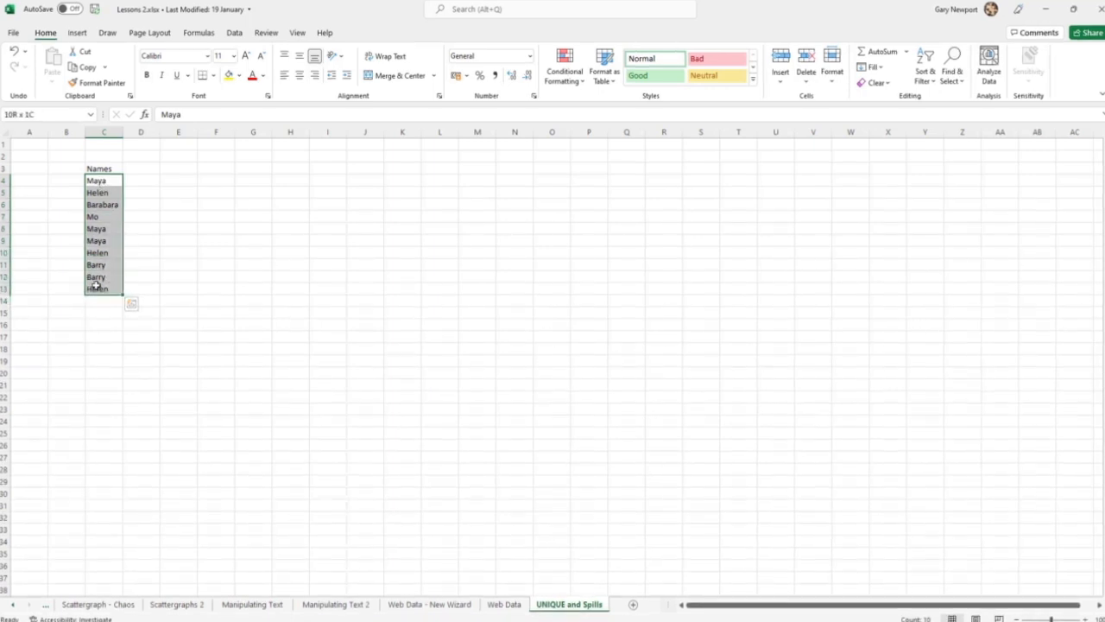
pyautogui.click(96, 168)
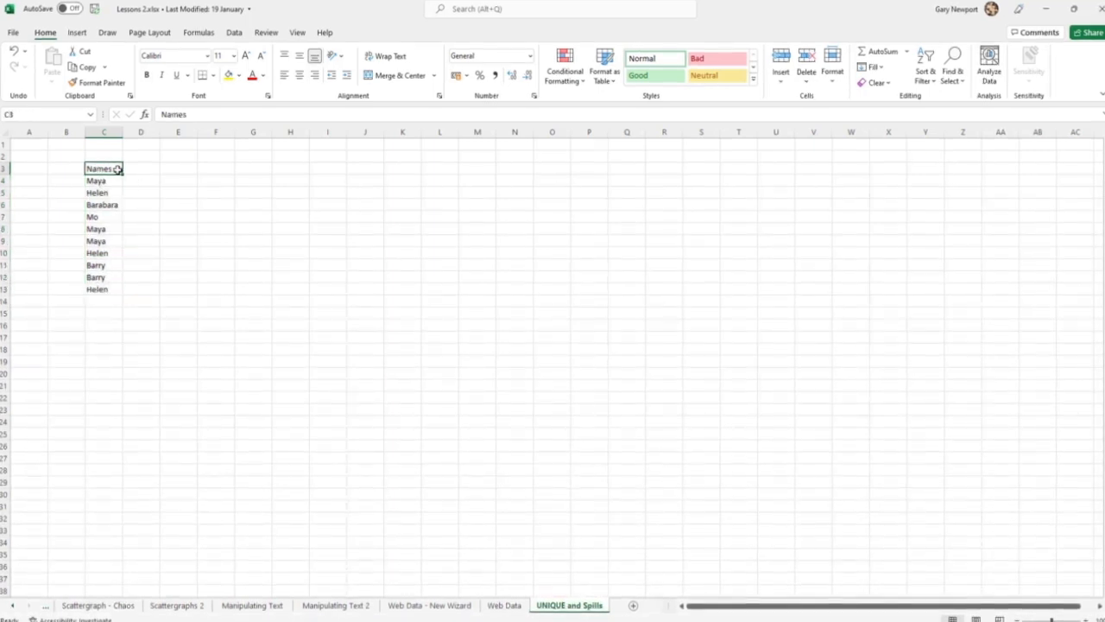
pyautogui.moveTo(108, 168); pyautogui.dragTo(108, 287)
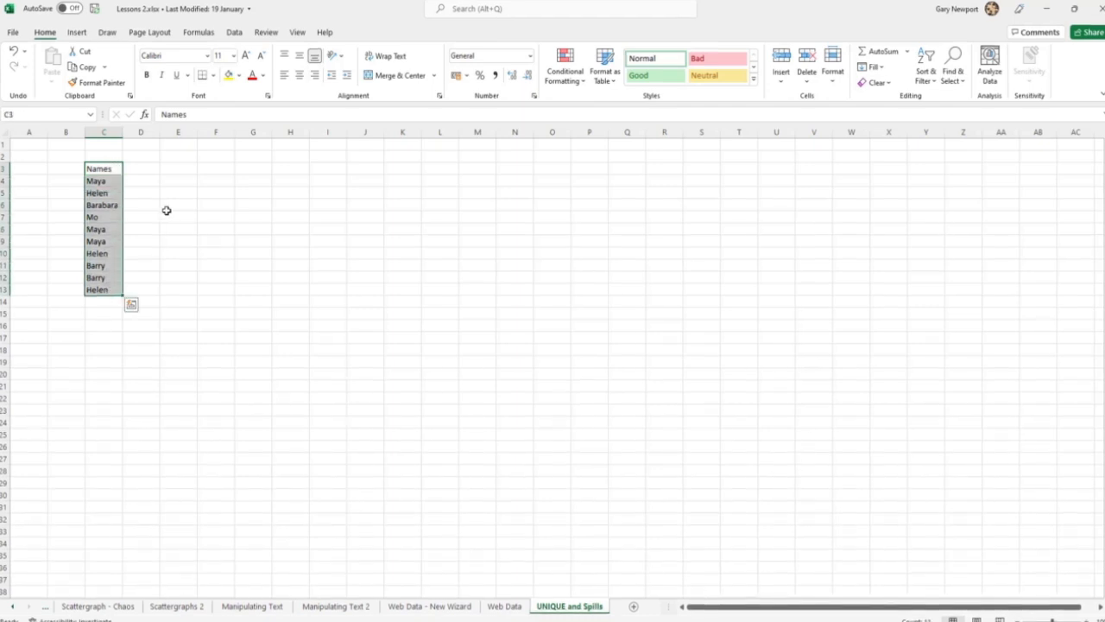
# Step: Enter the formula =UNIQUE(C4:C13) in F4 to list each name once
pyautogui.click(214, 178)
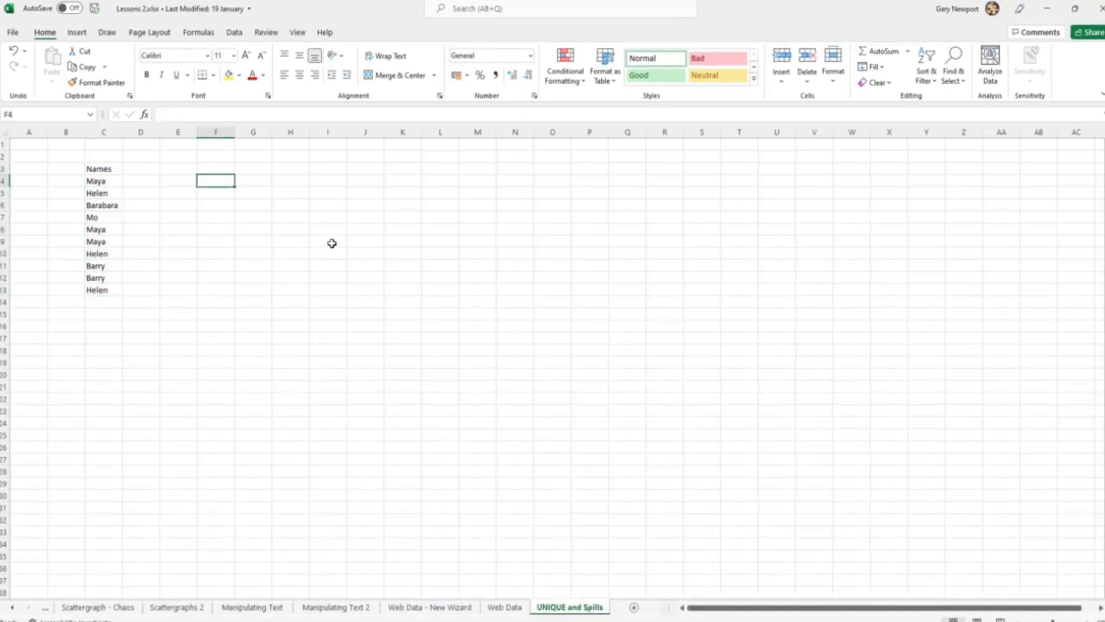
pyautogui.write('=unique')
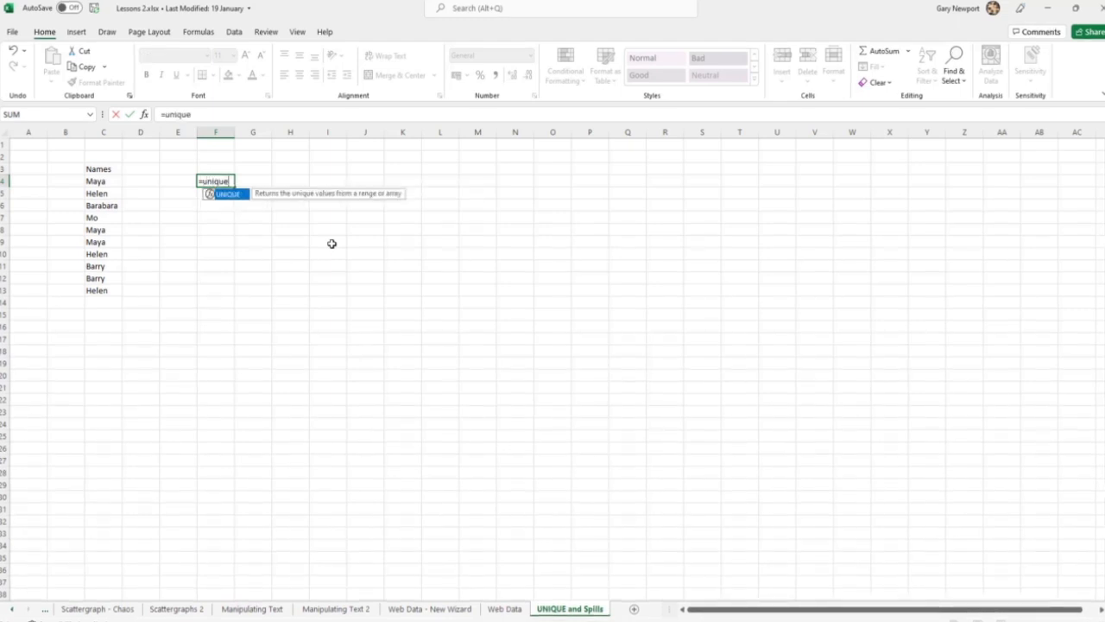
pyautogui.write('(')
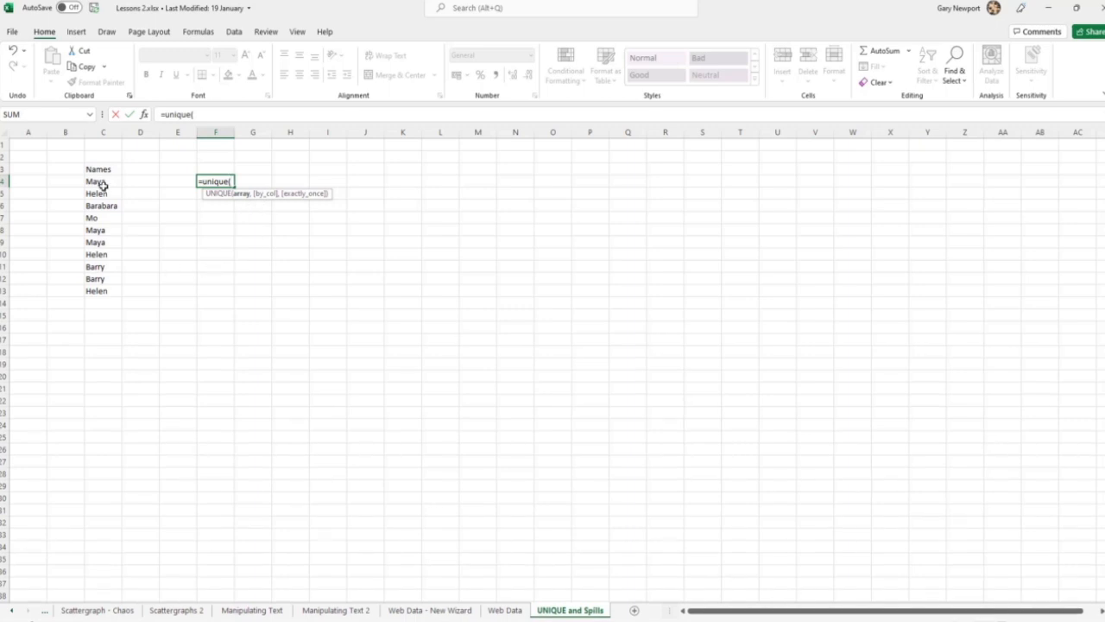
pyautogui.moveTo(98, 182); pyautogui.dragTo(99, 292)
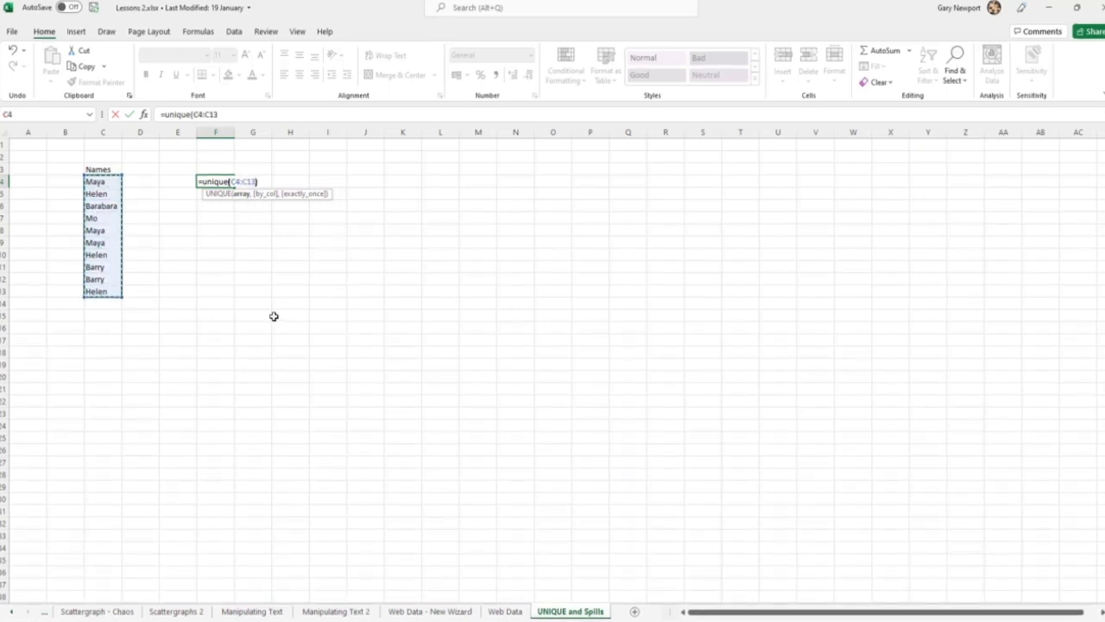
pyautogui.write(')')
pyautogui.press('Return')
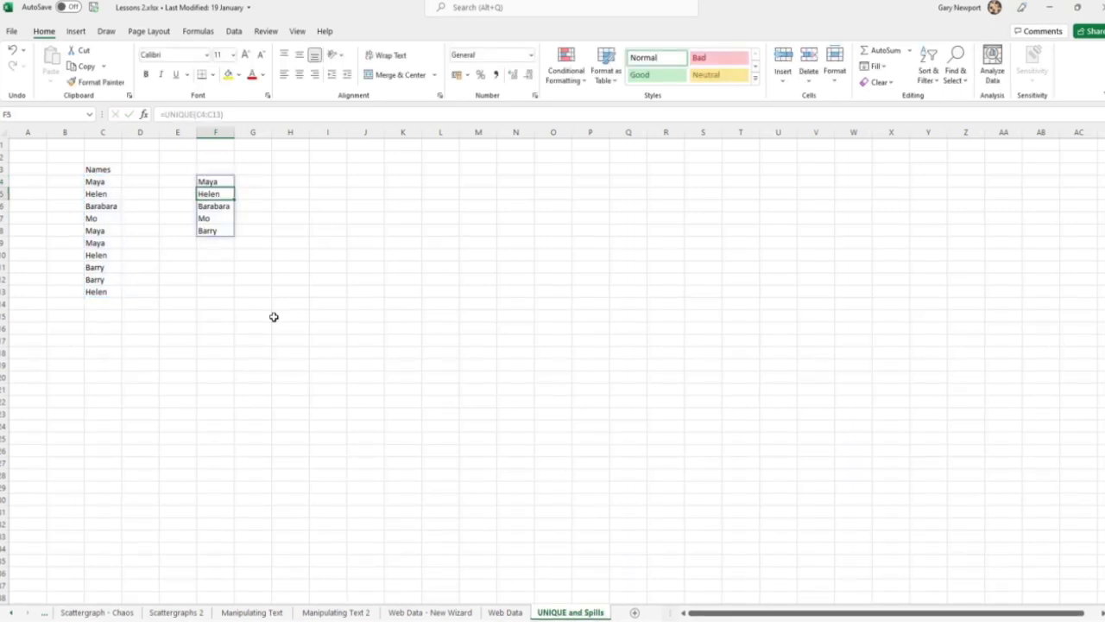
# Step: Examine the formula in F4 and in the spilled cells F5 and F7, leaving the contents unedited
pyautogui.click(258, 194)
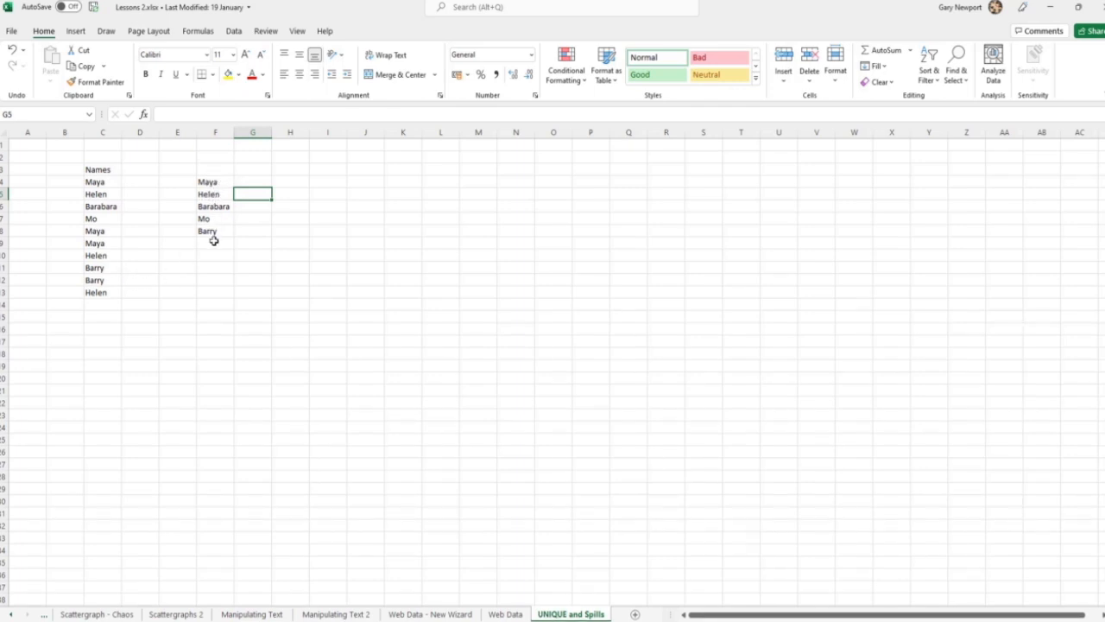
pyautogui.click(208, 182)
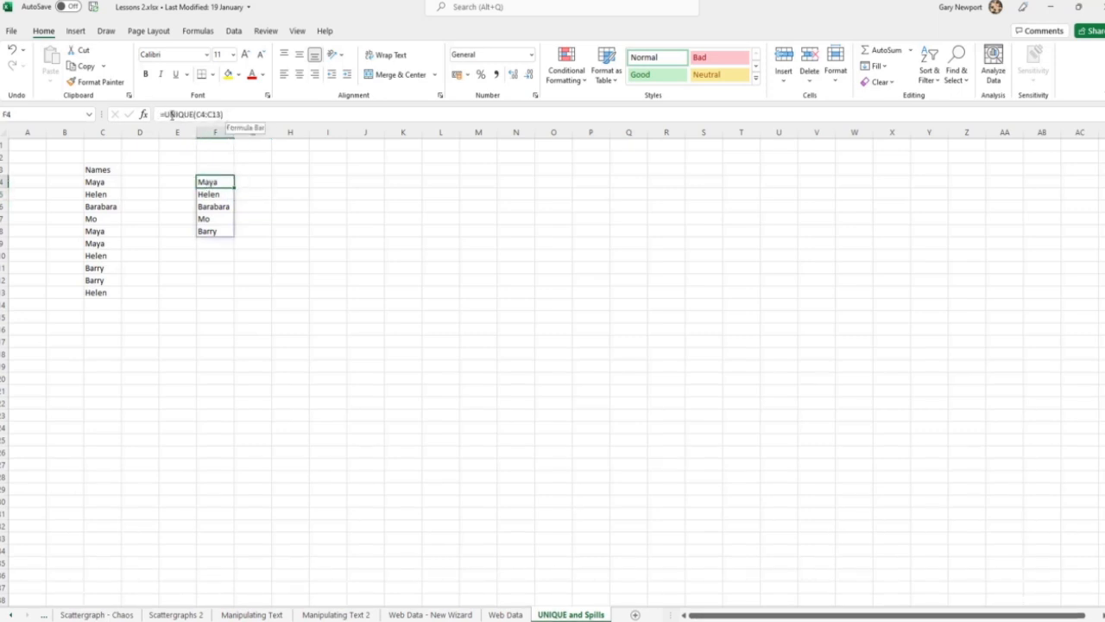
pyautogui.click(219, 195)
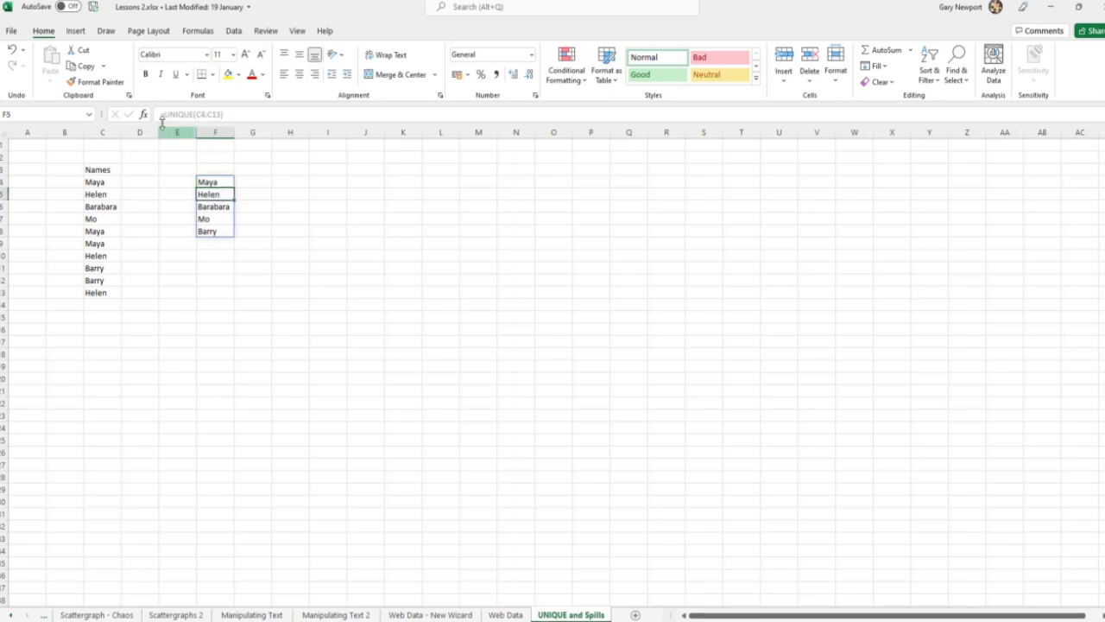
pyautogui.click(231, 120)
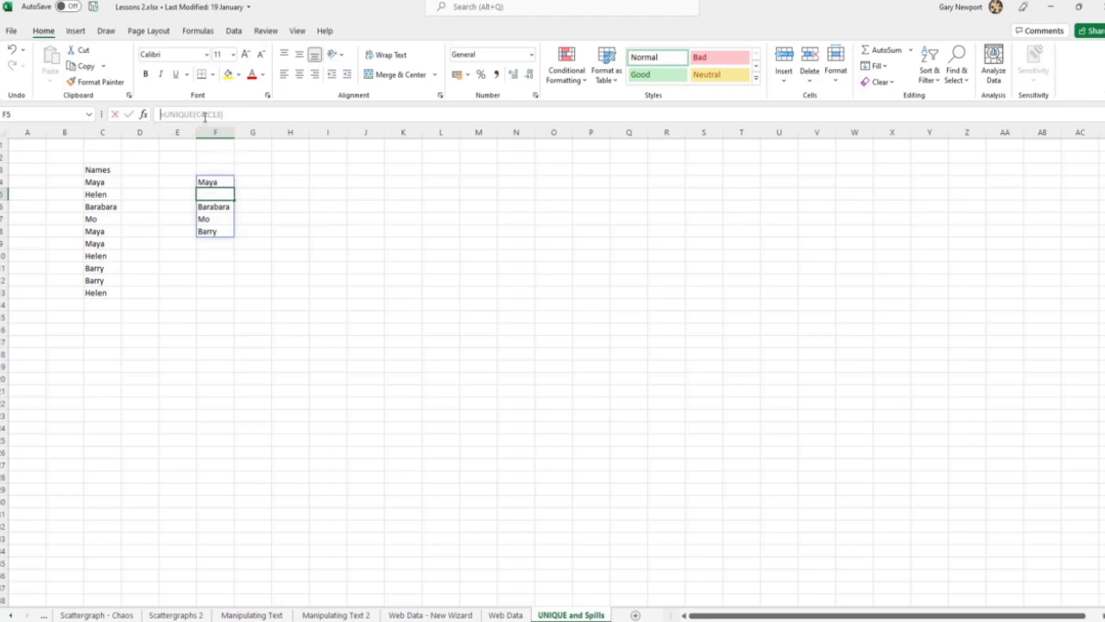
pyautogui.press('Escape')
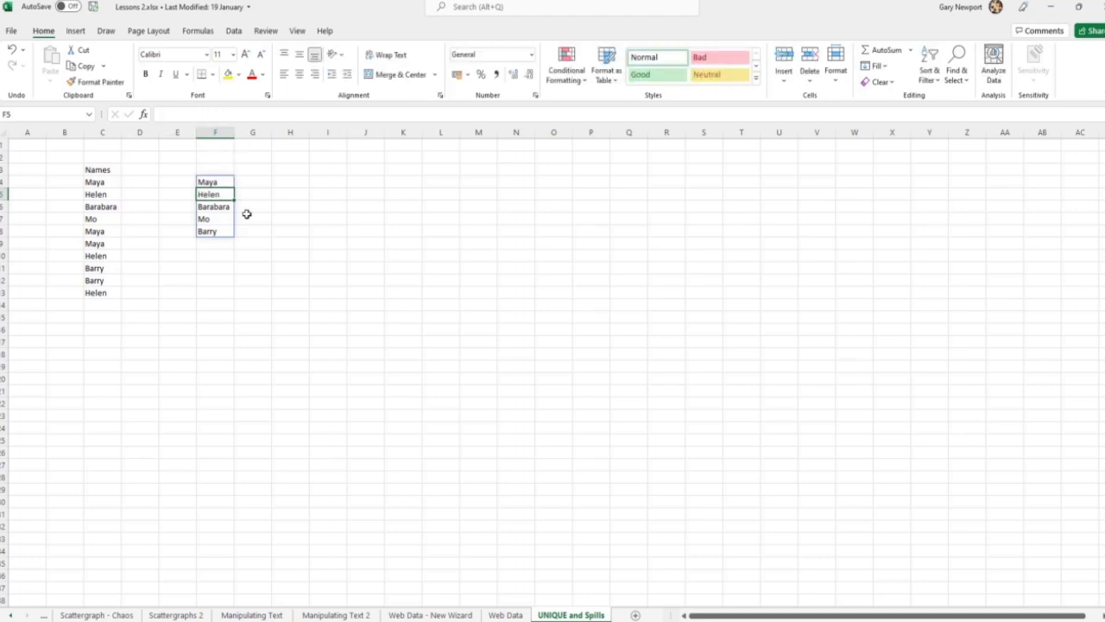
pyautogui.click(214, 181)
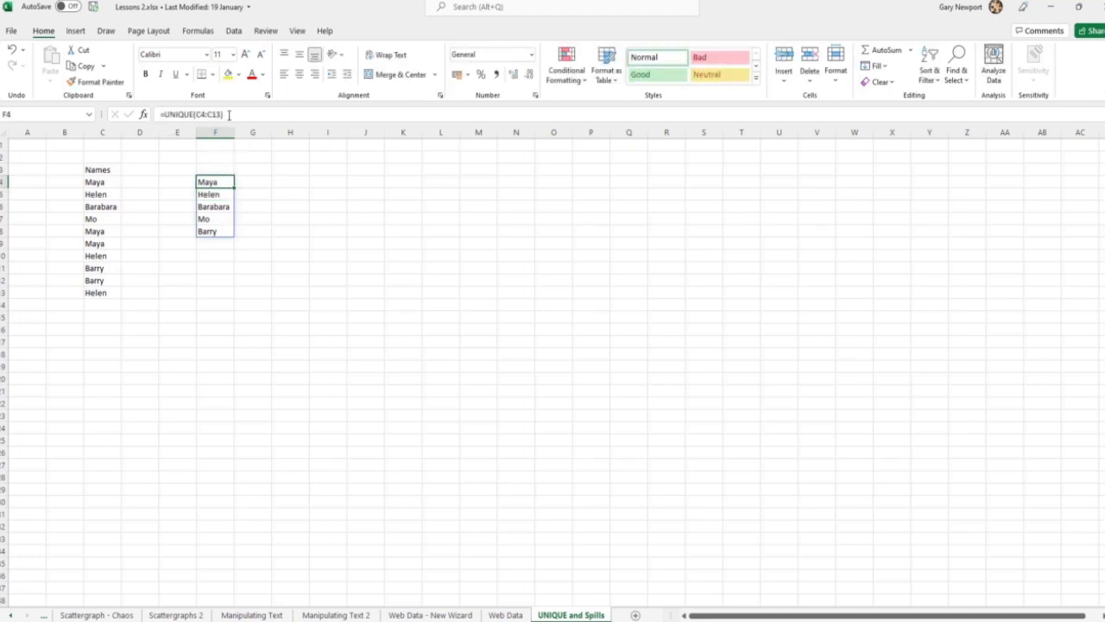
pyautogui.click(218, 114)
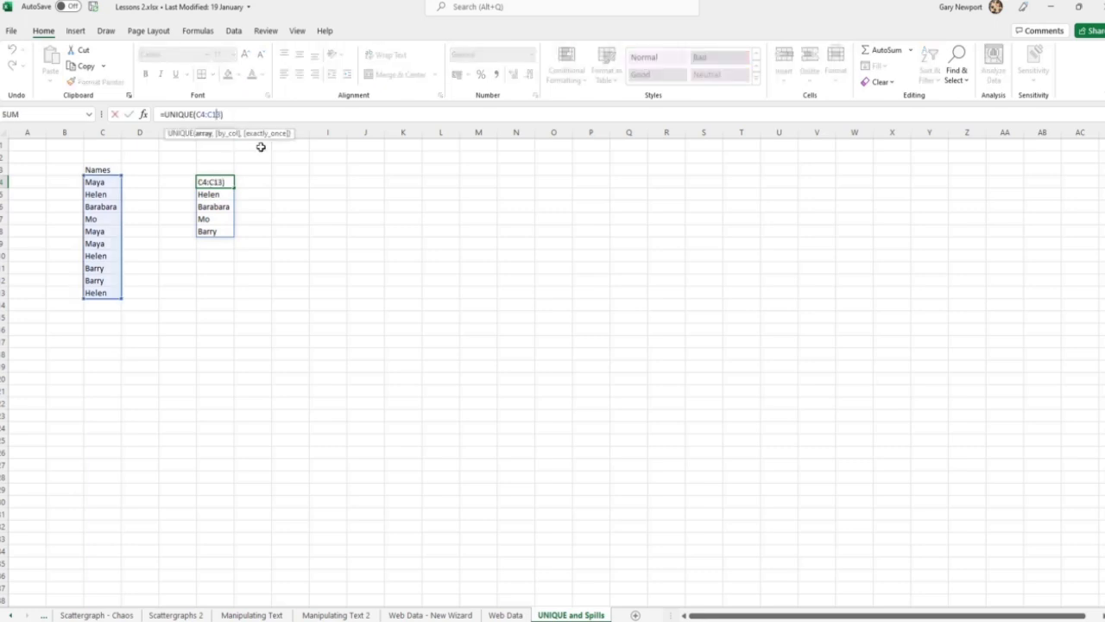
pyautogui.press('Escape')
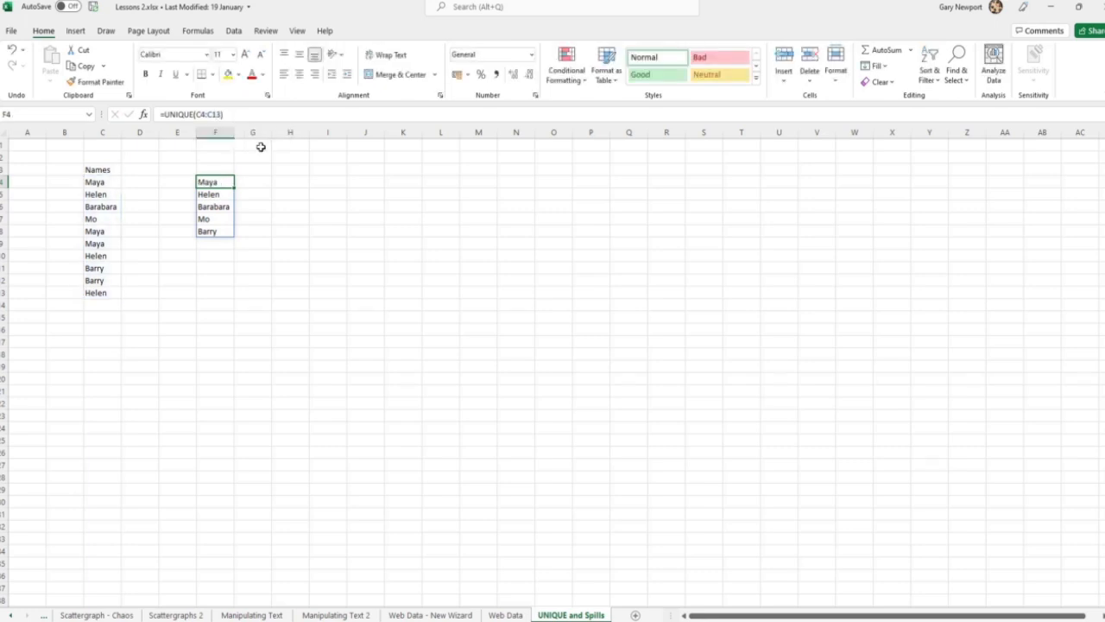
pyautogui.click(321, 254)
pyautogui.click(218, 222)
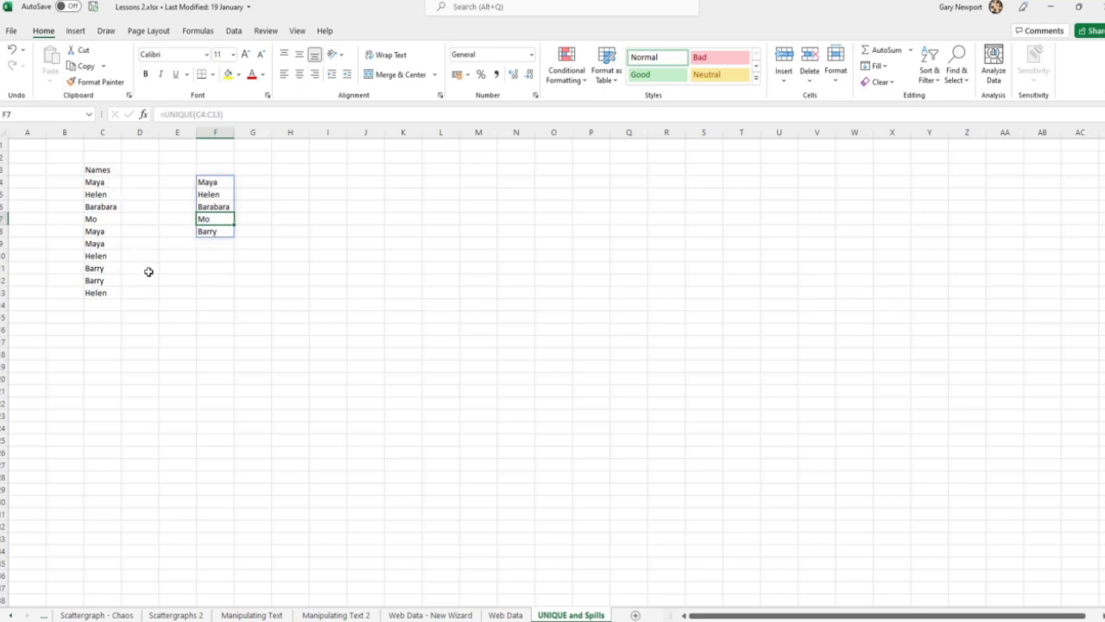
# Step: Add another new first name in C14, directly below the end of the source list
pyautogui.click(104, 304)
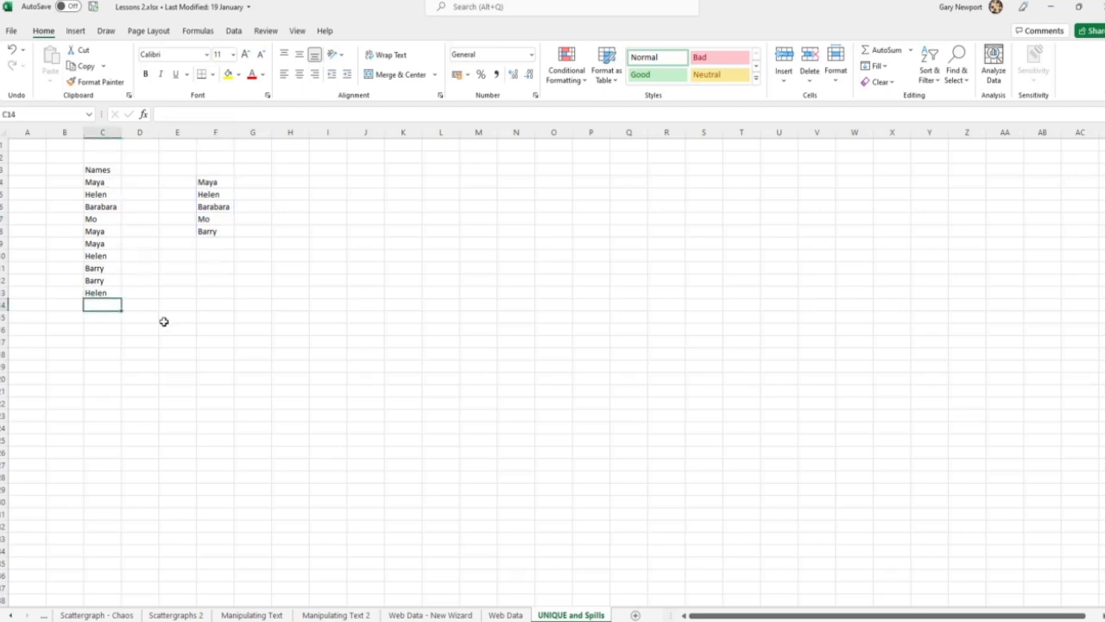
pyautogui.write('Gary')
pyautogui.press('Return')
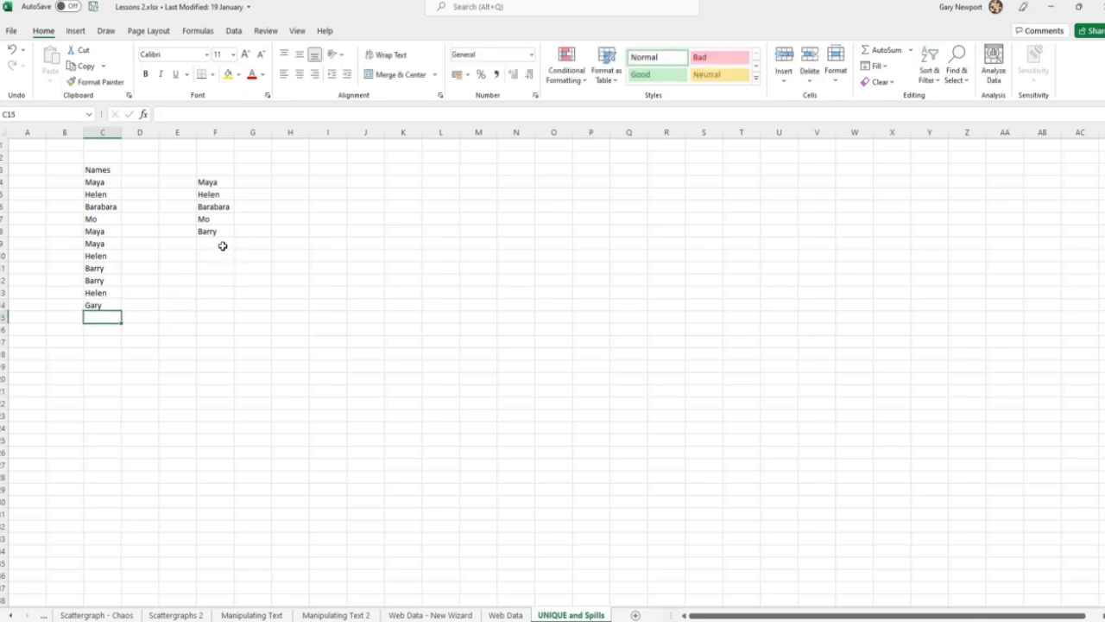
# Step: Extend the range of the UNIQUE formula in F4 to C4:C14 so it covers the added name
pyautogui.click(216, 182)
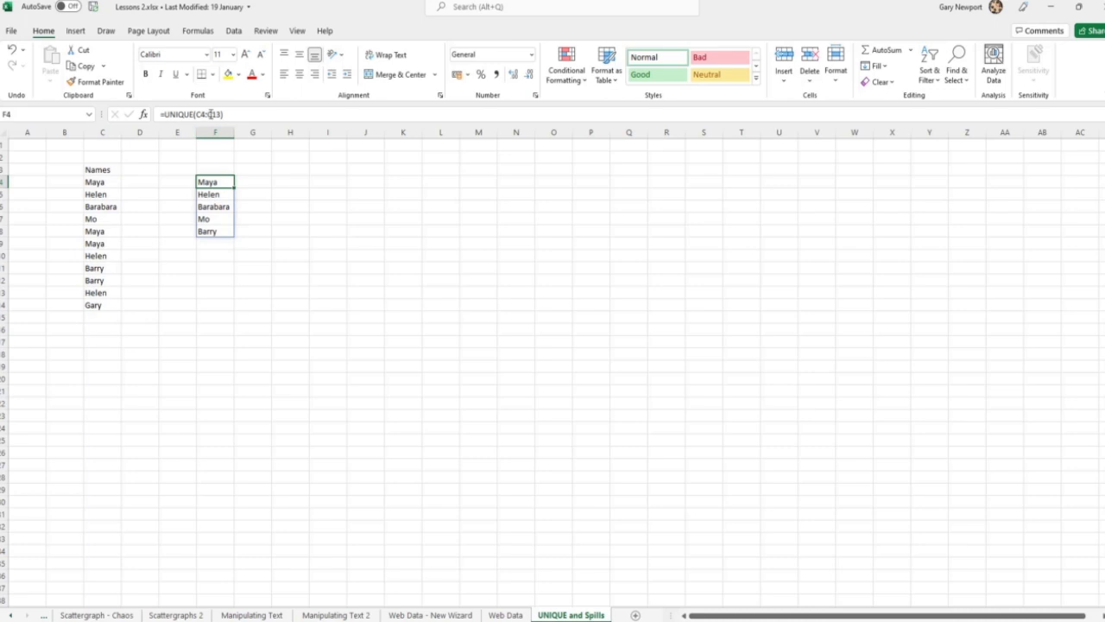
pyautogui.click(211, 114)
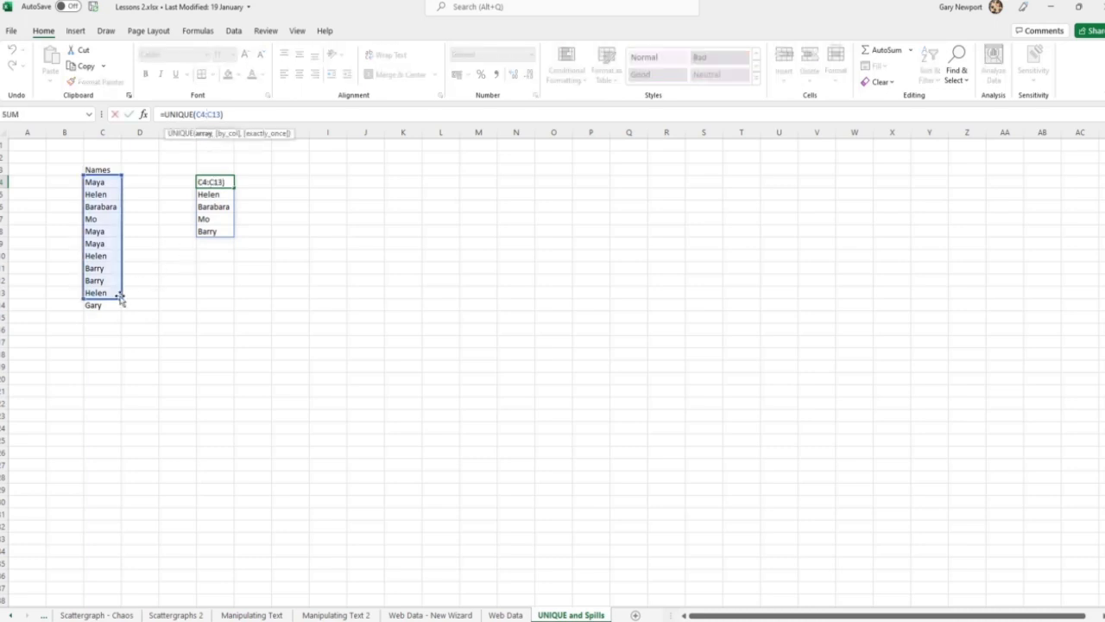
pyautogui.moveTo(118, 297); pyautogui.dragTo(118, 308)
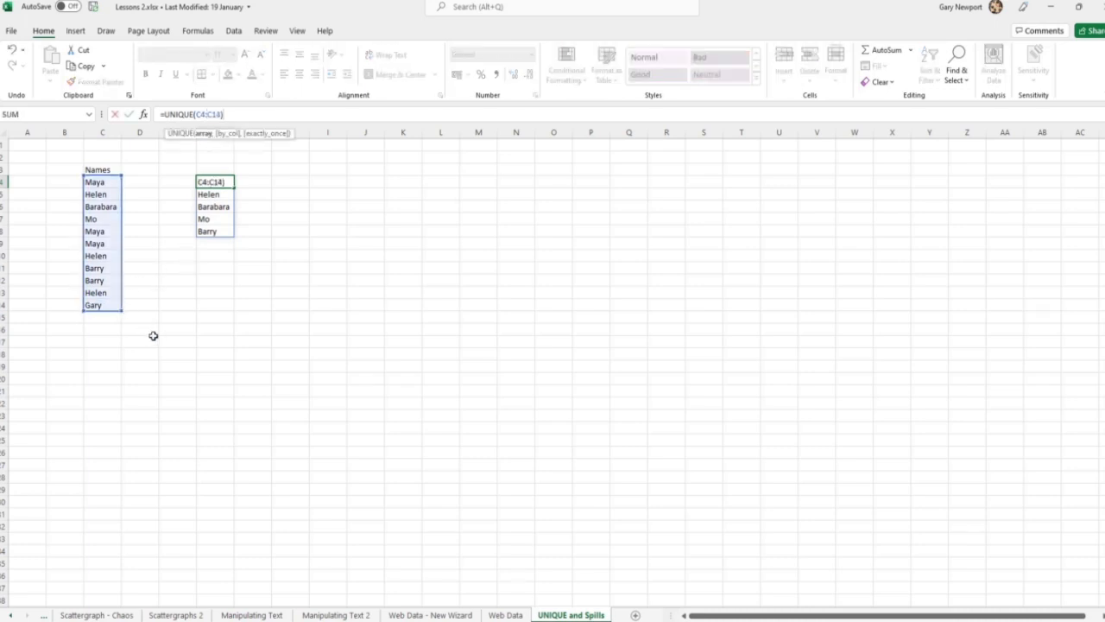
pyautogui.press('Return')
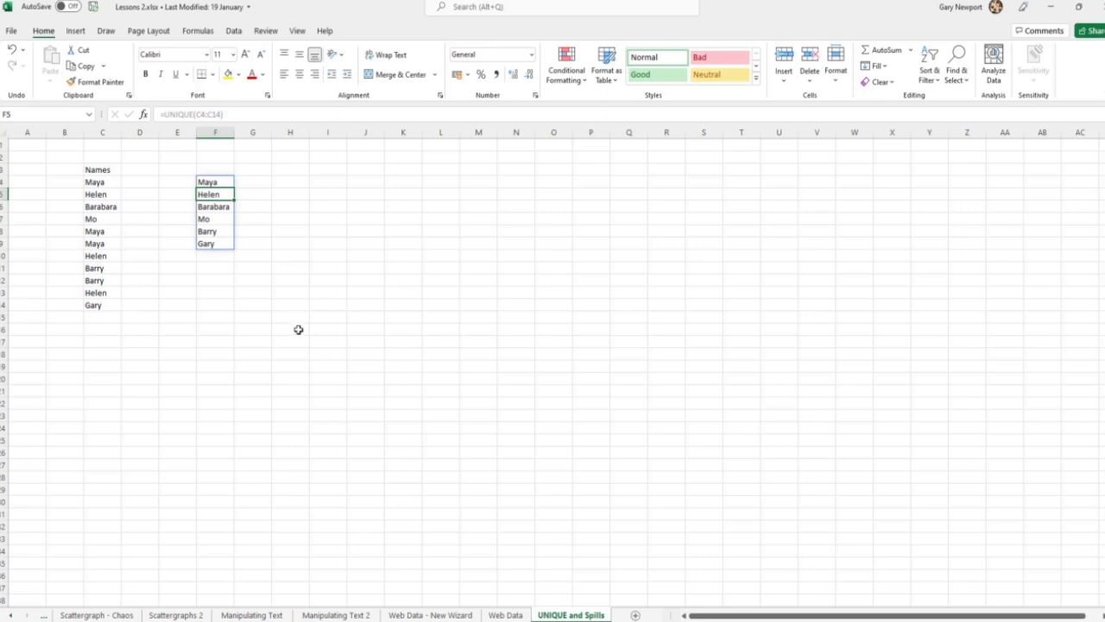
# Step: Copy the list with its heading from C3:C14 to the range starting at I3
pyautogui.moveTo(98, 170); pyautogui.dragTo(98, 305)
pyautogui.hotkey('ctrl', 'c')
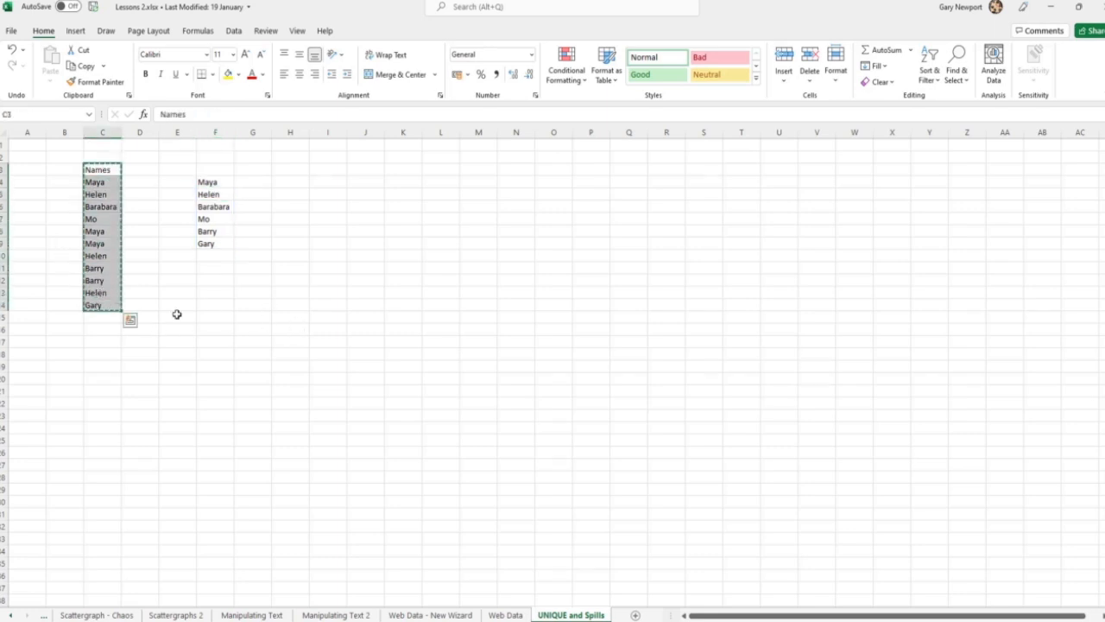
pyautogui.click(324, 173)
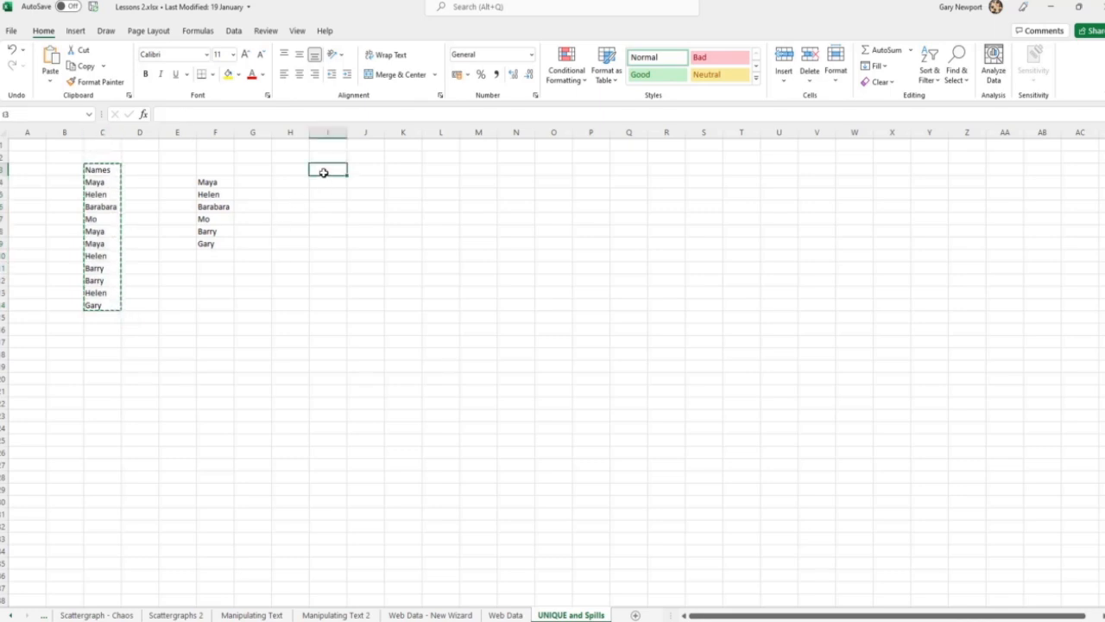
pyautogui.hotkey('ctrl', 'v')
pyautogui.click(449, 228)
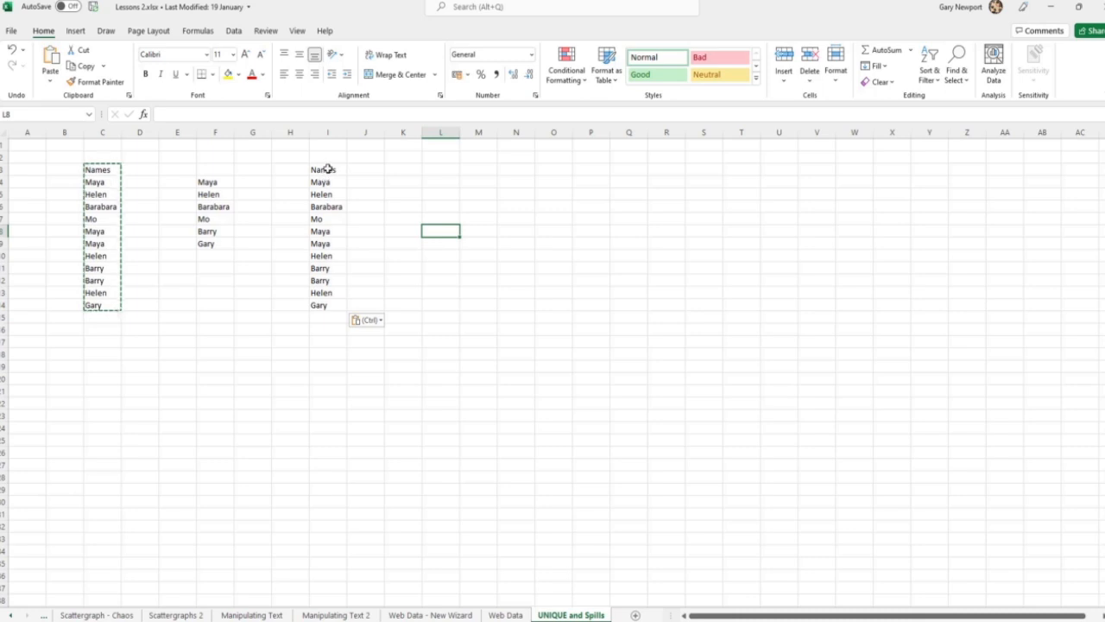
# Step: Clear the last name of the copied list in I14
pyautogui.moveTo(326, 170); pyautogui.dragTo(332, 269)
pyautogui.click(328, 305)
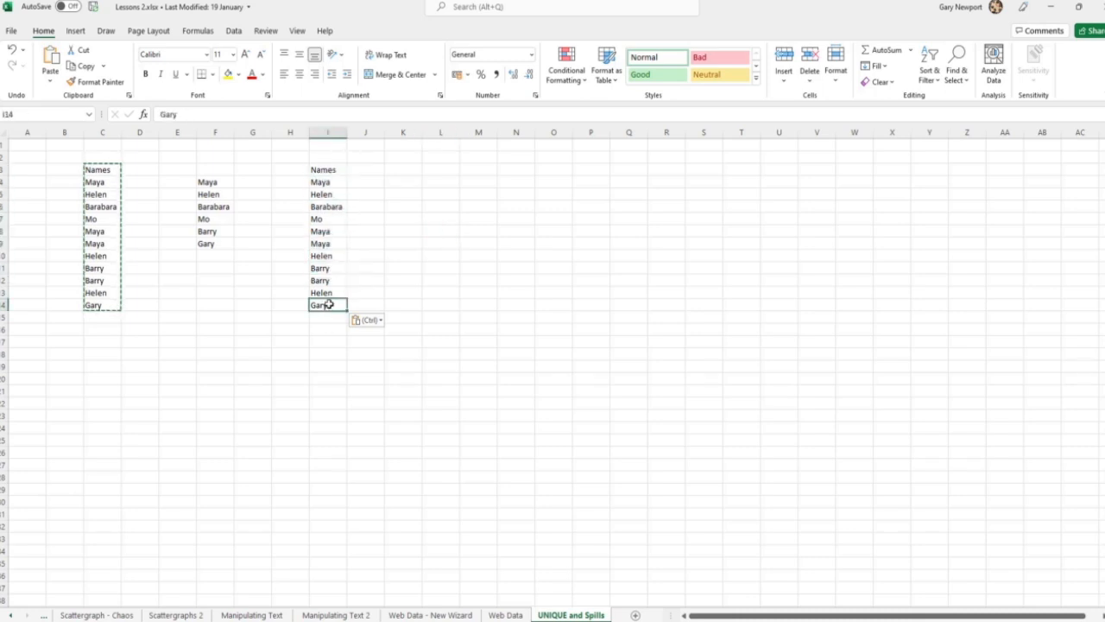
pyautogui.press('Delete')
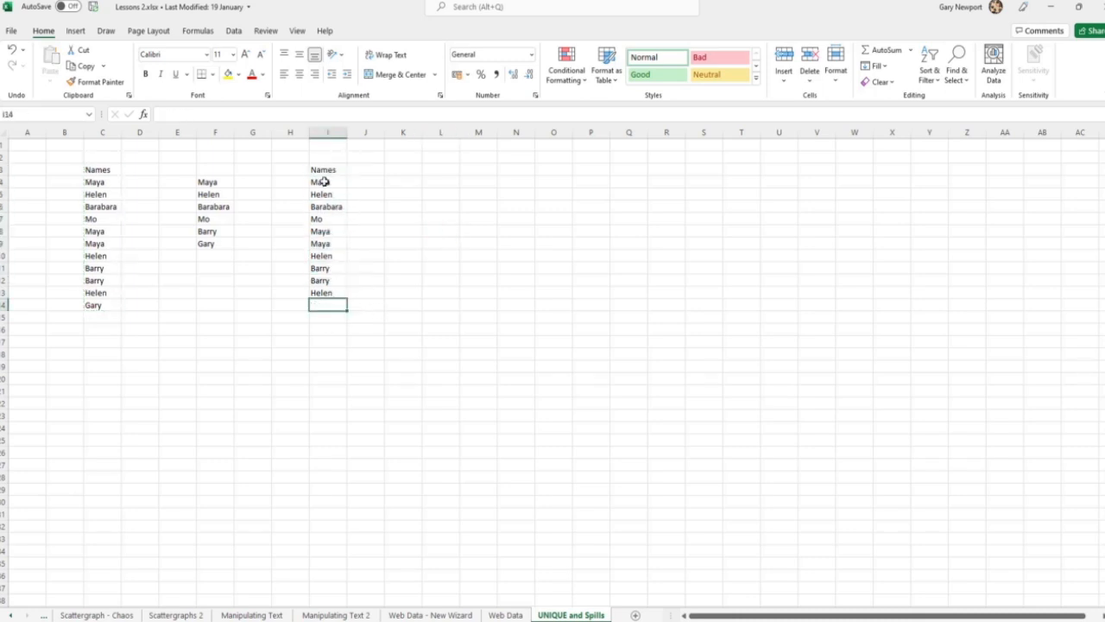
# Step: Convert I3:I13 into a table with headers and apply the gold banded table style
pyautogui.moveTo(323, 173); pyautogui.dragTo(328, 294)
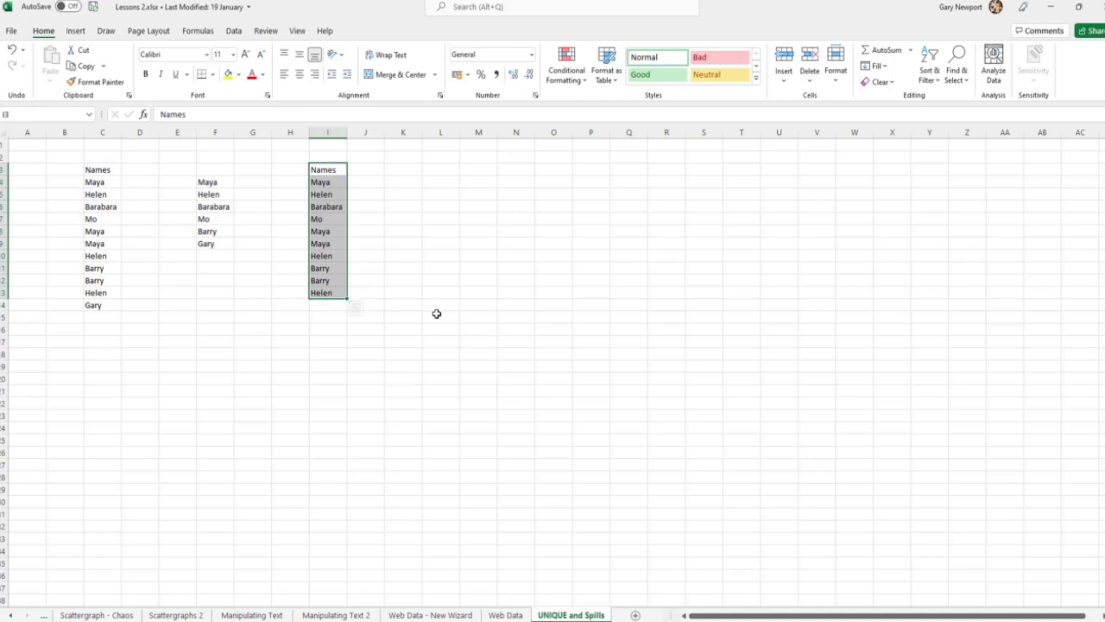
pyautogui.click(75, 32)
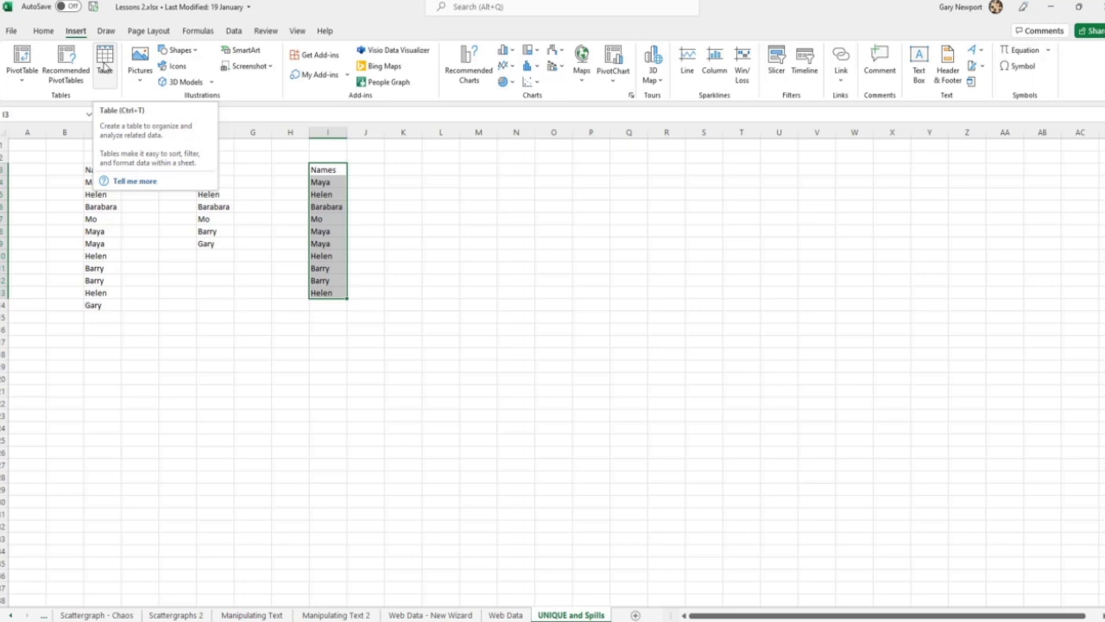
pyautogui.click(103, 62)
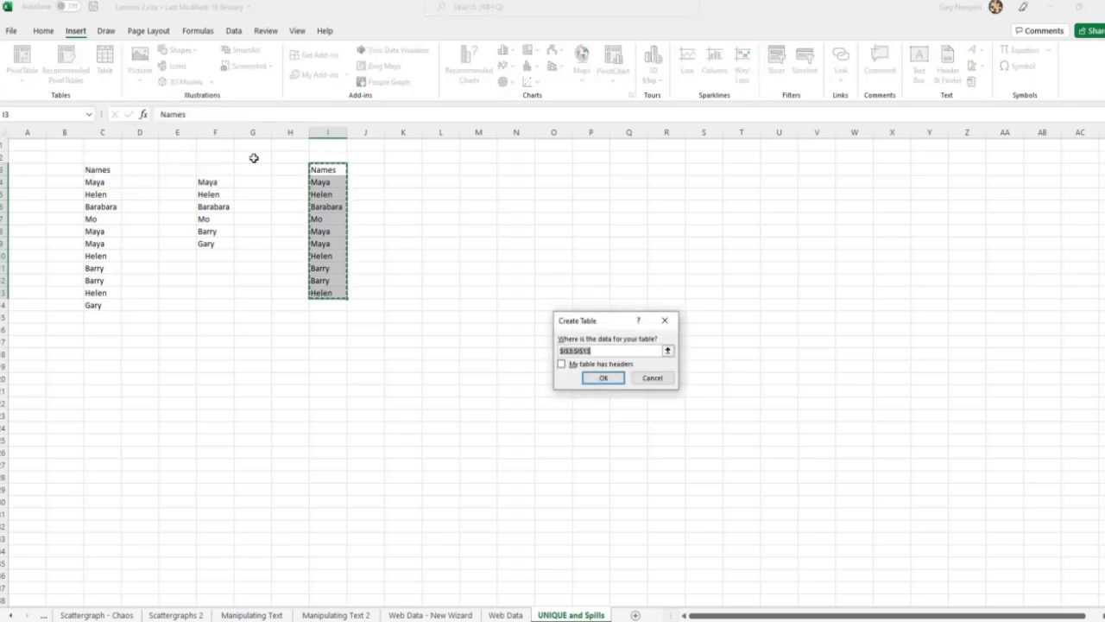
pyautogui.click(563, 364)
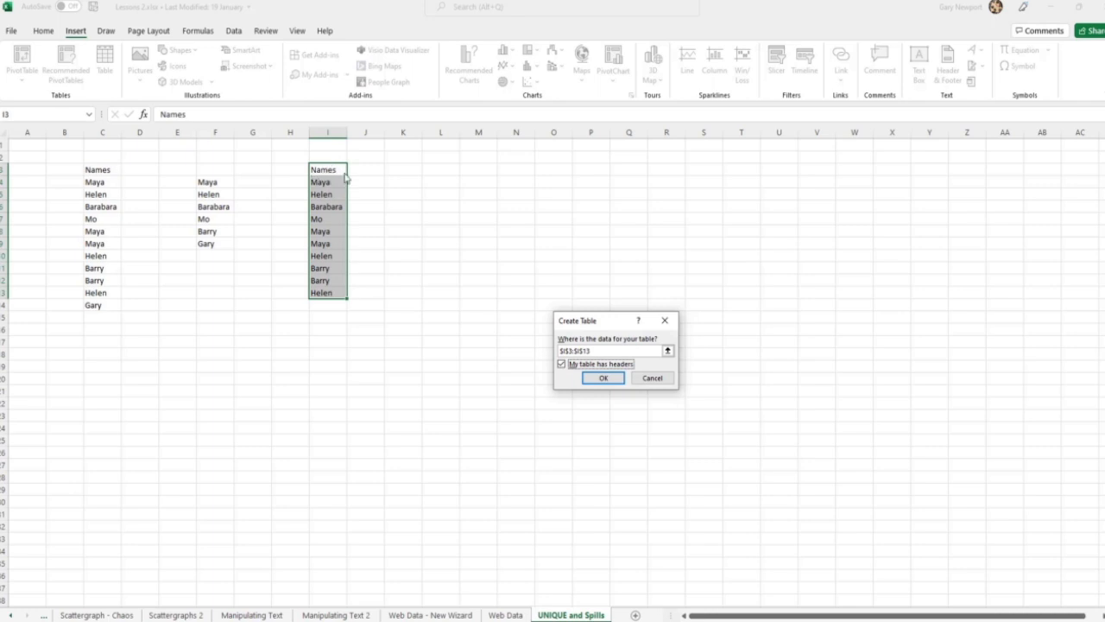
pyautogui.click(604, 378)
pyautogui.click(416, 329)
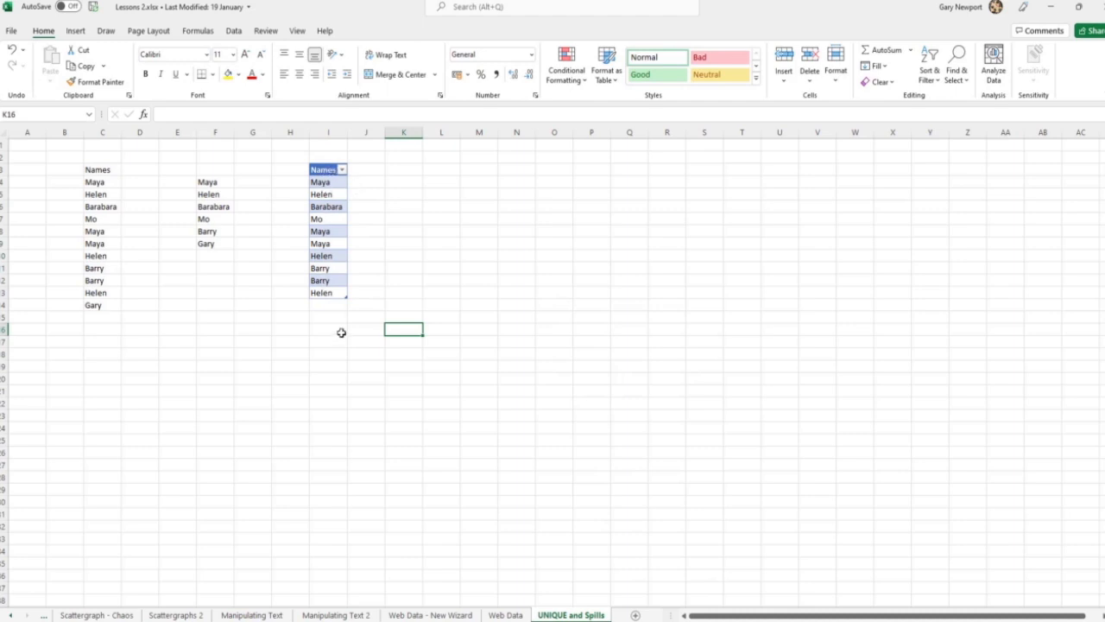
pyautogui.click(324, 193)
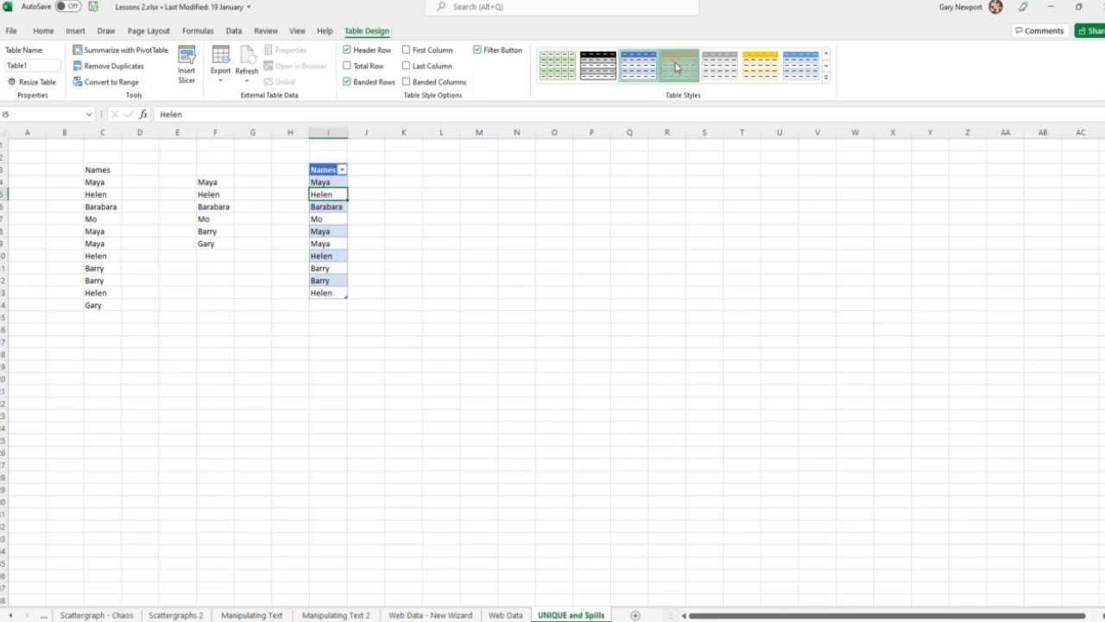
pyautogui.click(769, 67)
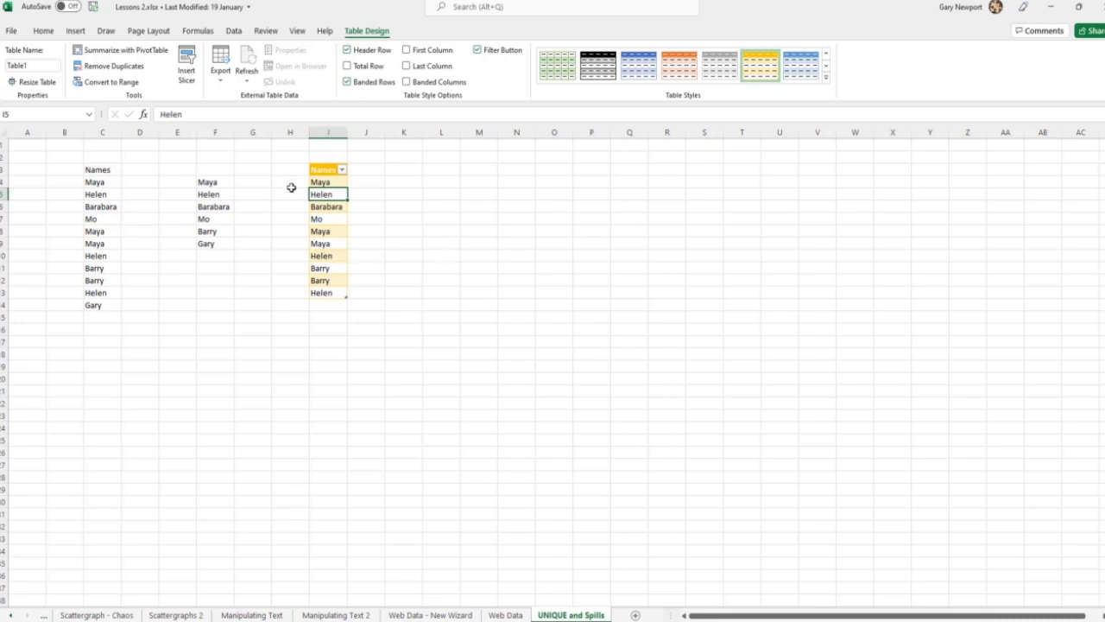
# Step: Enter the formula =UNIQUE(Table1[Names]) in L4, referencing the table's Names column
pyautogui.click(443, 182)
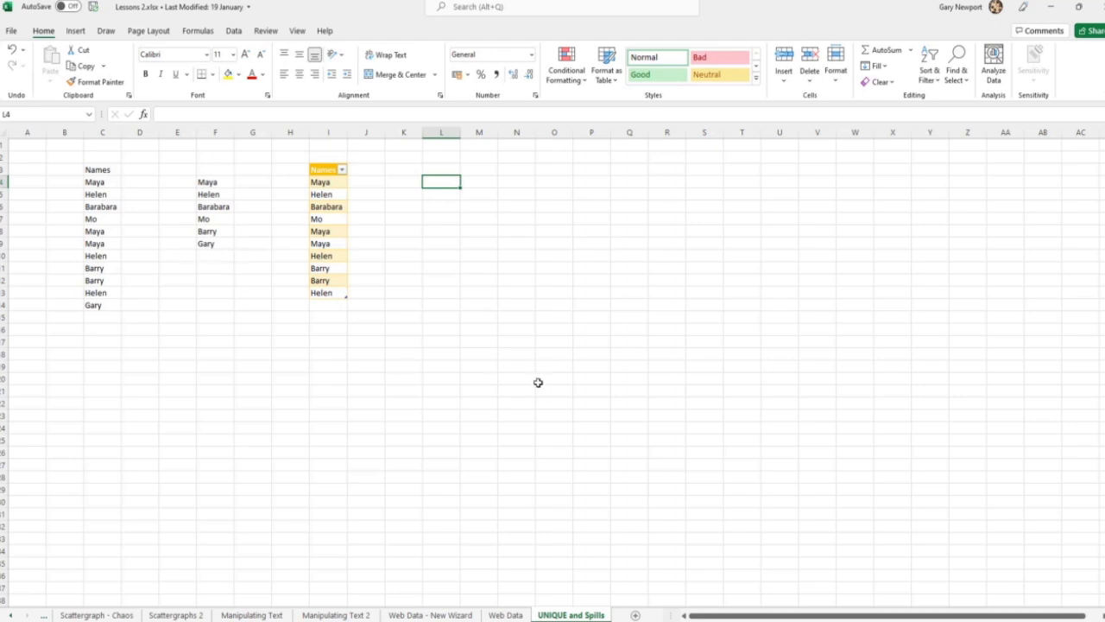
pyautogui.write('=unique')
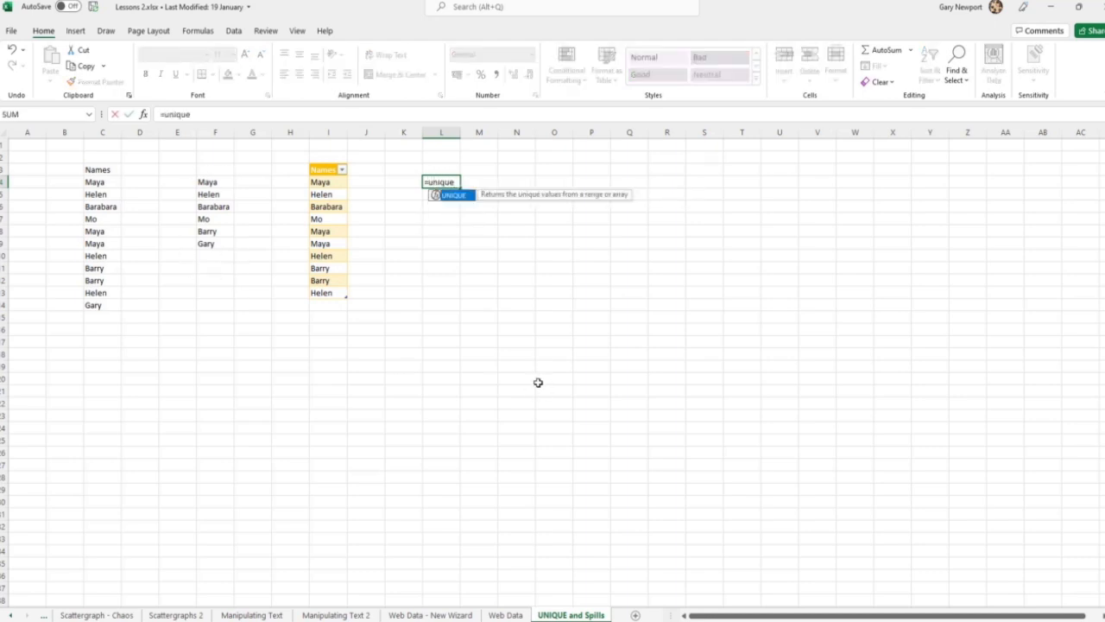
pyautogui.write('(')
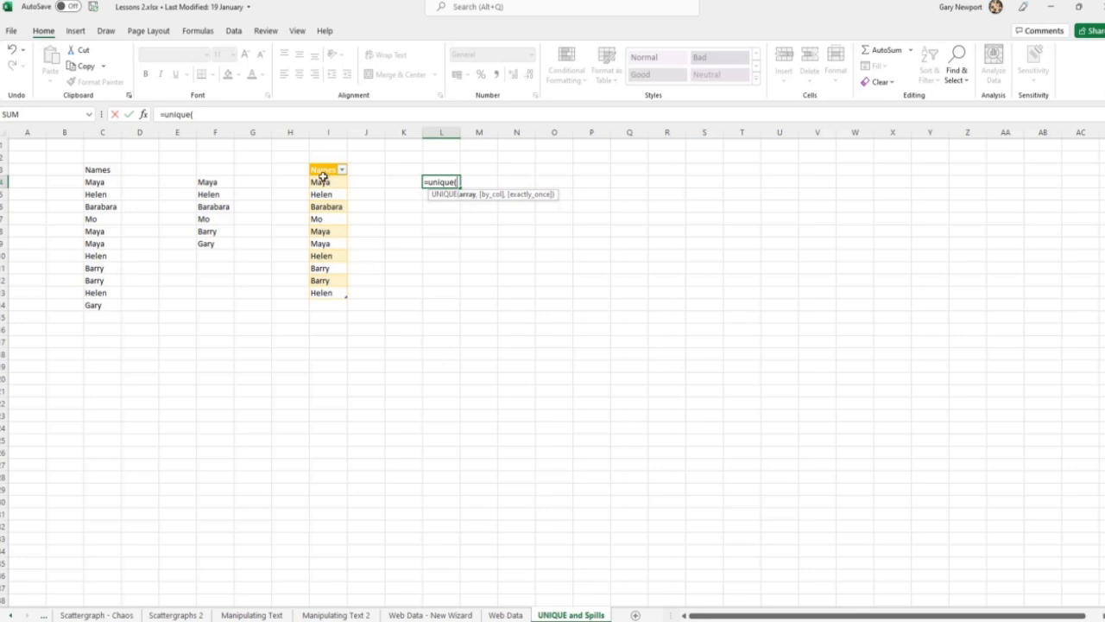
pyautogui.moveTo(322, 182); pyautogui.dragTo(329, 292)
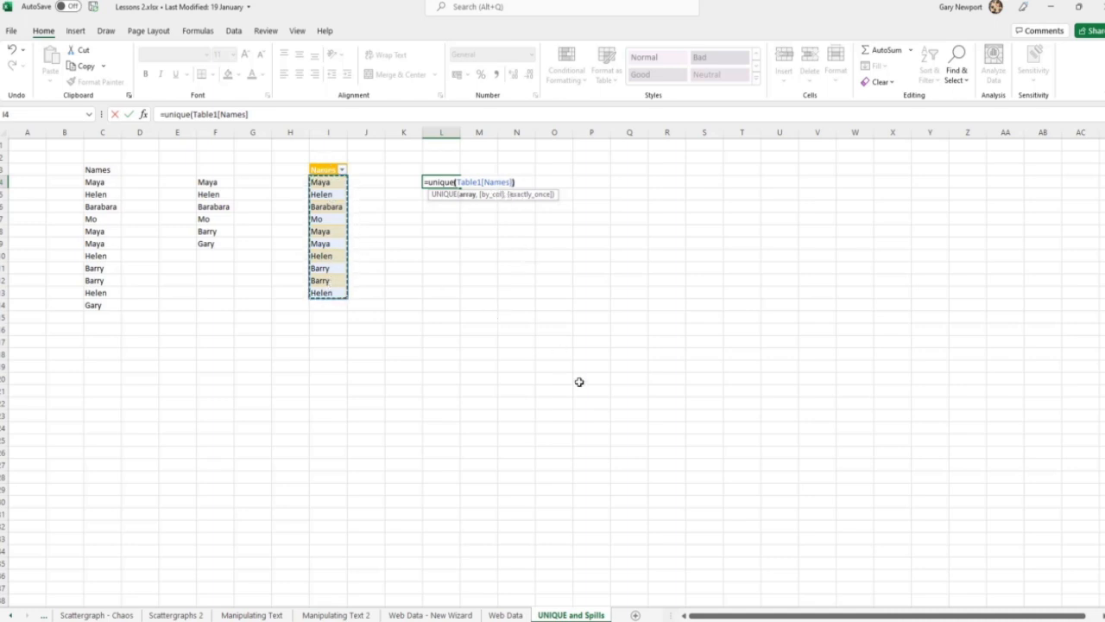
pyautogui.press('Return')
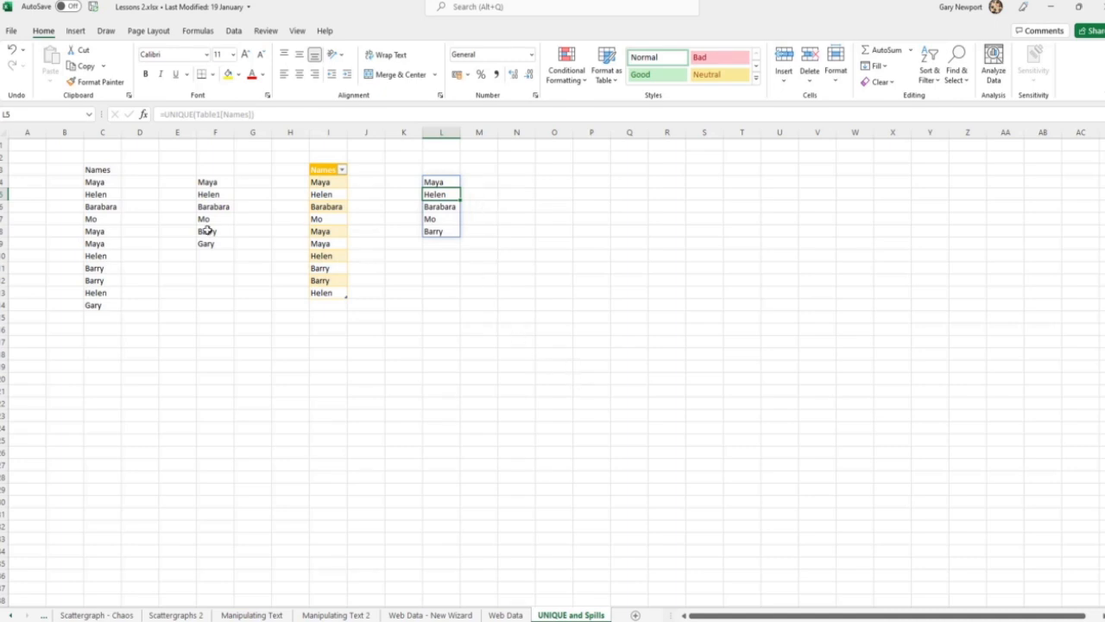
# Step: Add the first name from C14 in I14, directly below the table, and check the spilled formula in L9
pyautogui.click(333, 306)
pyautogui.write('Gary')
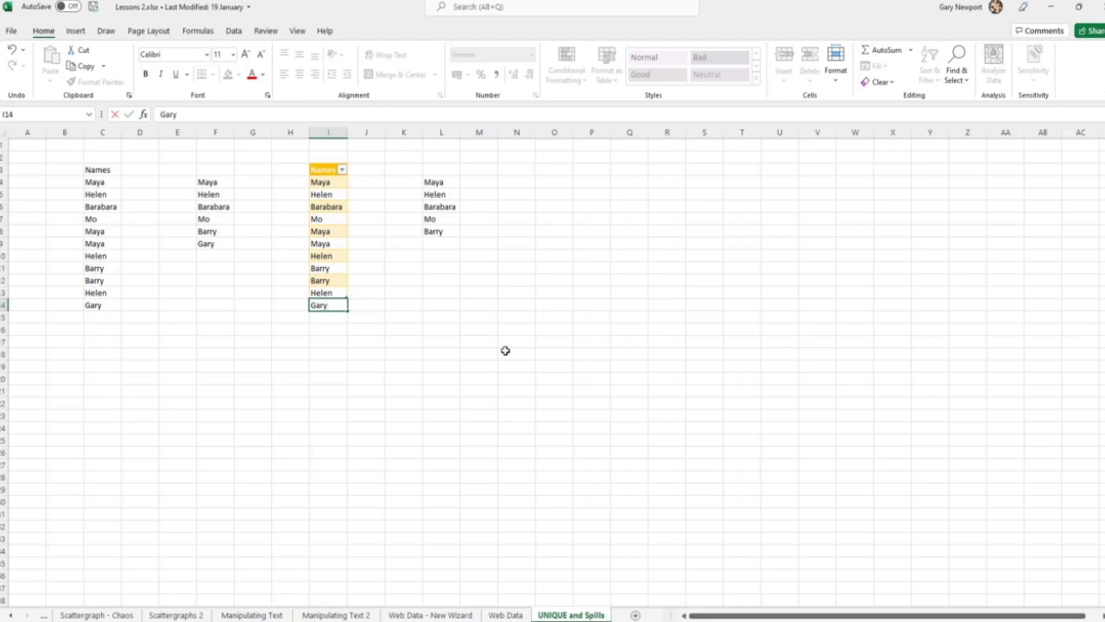
pyautogui.press('Return')
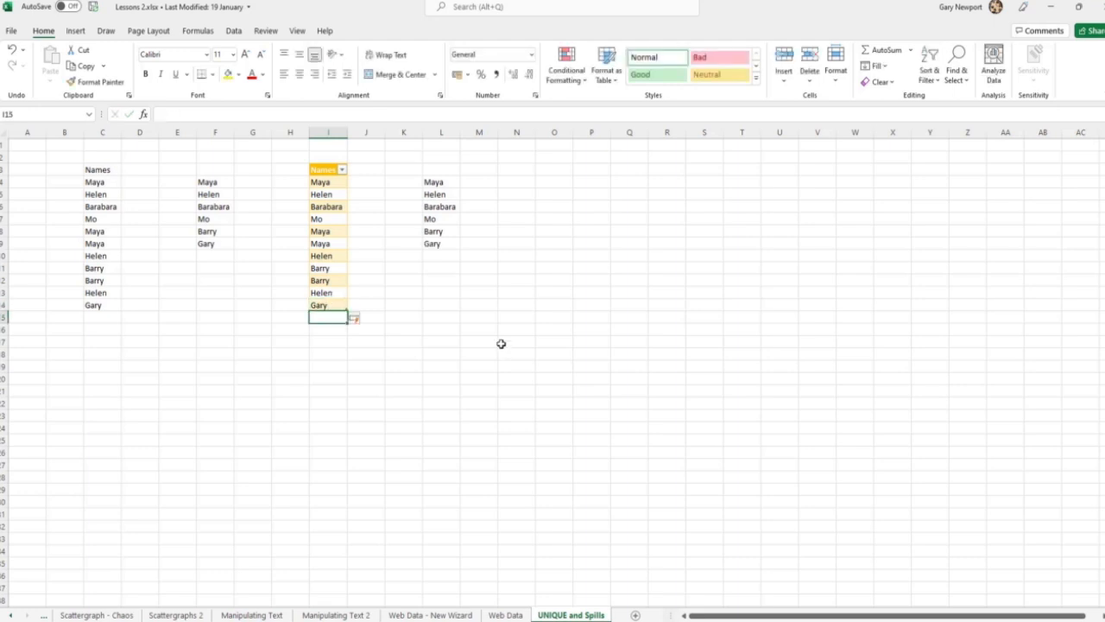
pyautogui.click(439, 245)
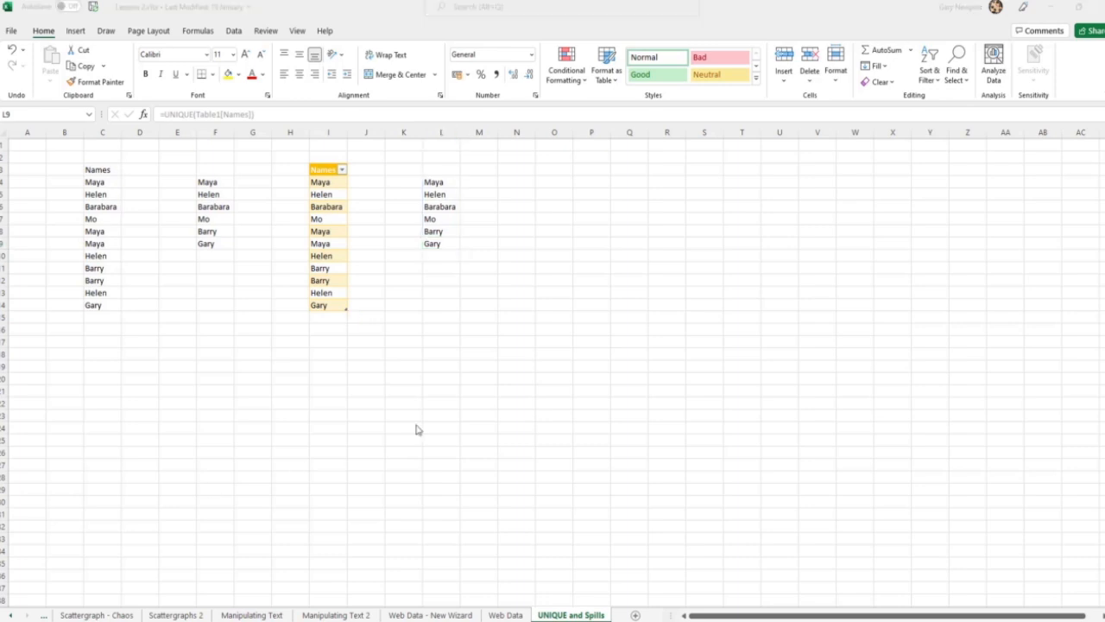
# Step: Enter the formula =UNIQUE(Table1[Names],,TRUE) in N4 to return only the names that appear exactly once
pyautogui.click(516, 268)
pyautogui.click(528, 181)
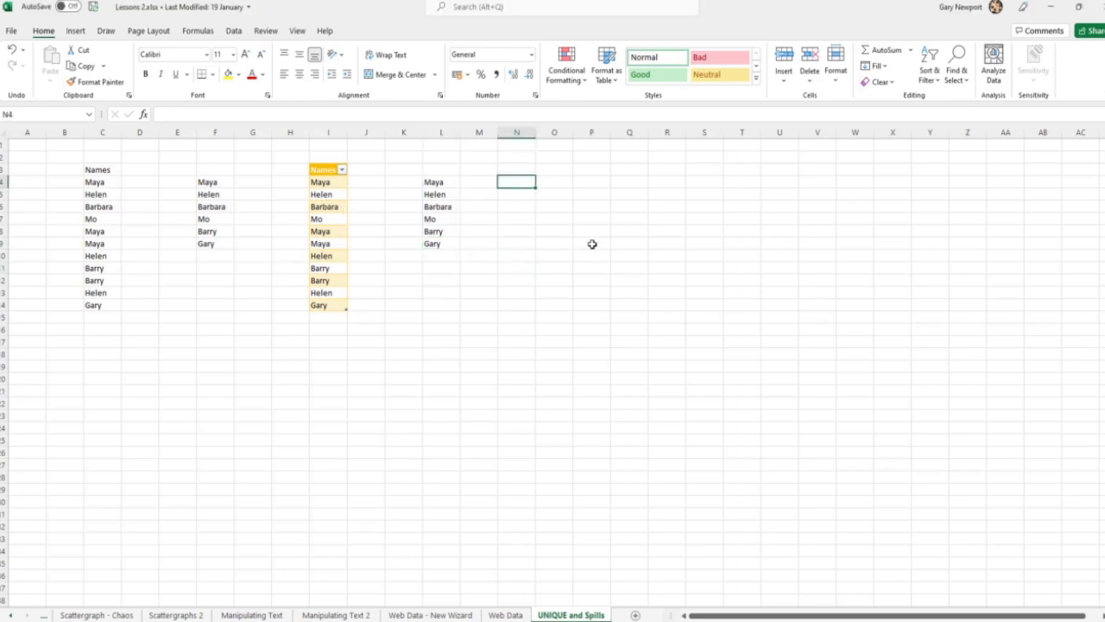
pyautogui.write('=unique')
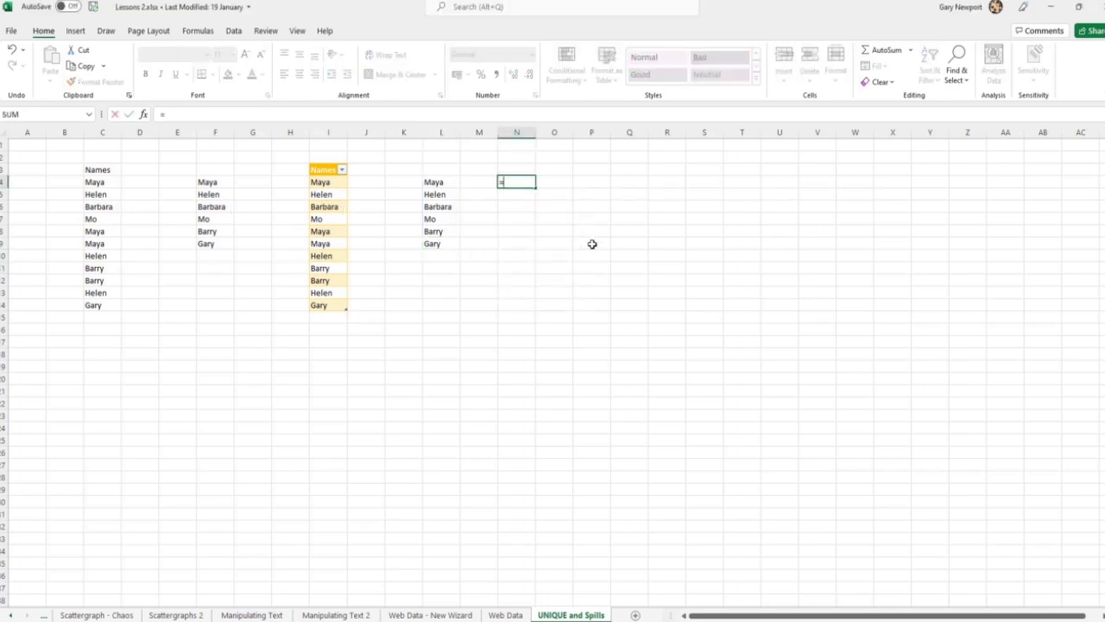
pyautogui.write('(')
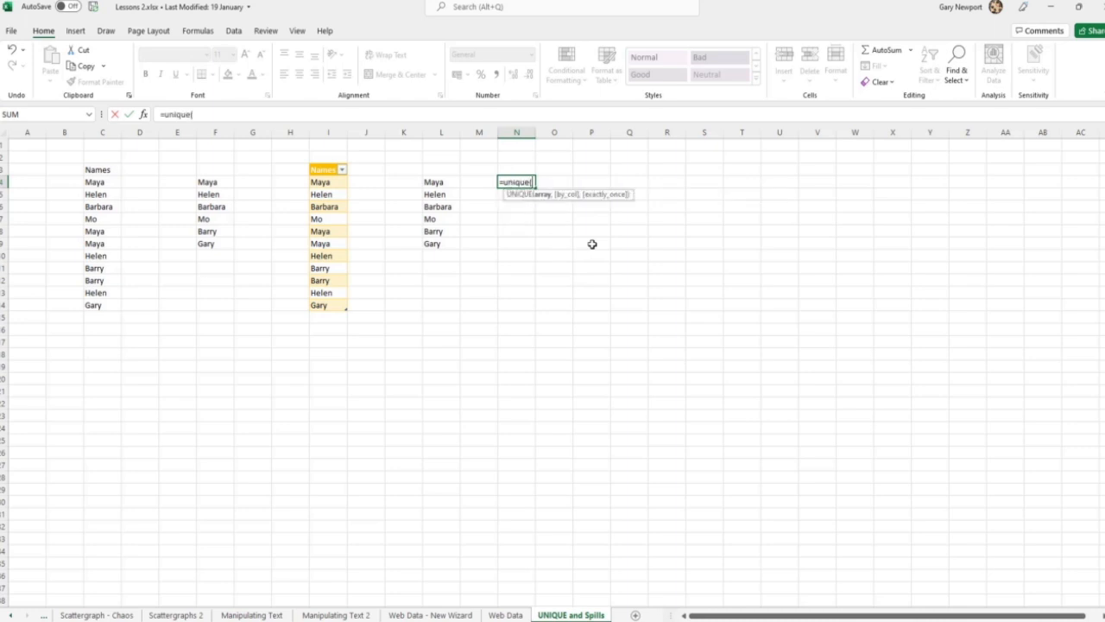
pyautogui.moveTo(322, 182); pyautogui.dragTo(323, 304)
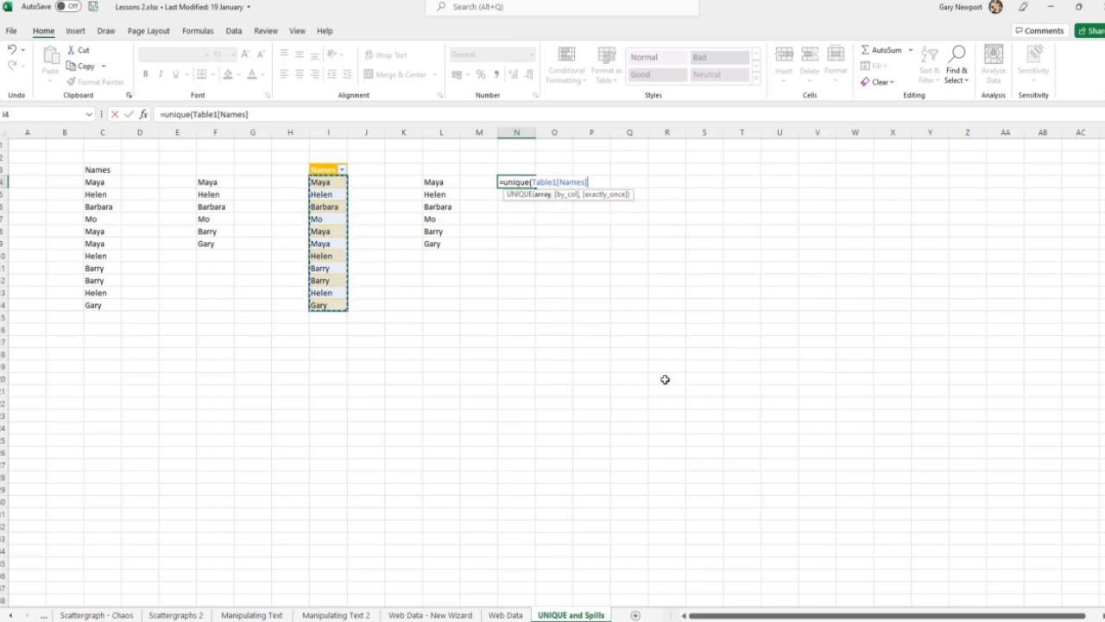
pyautogui.write(',')
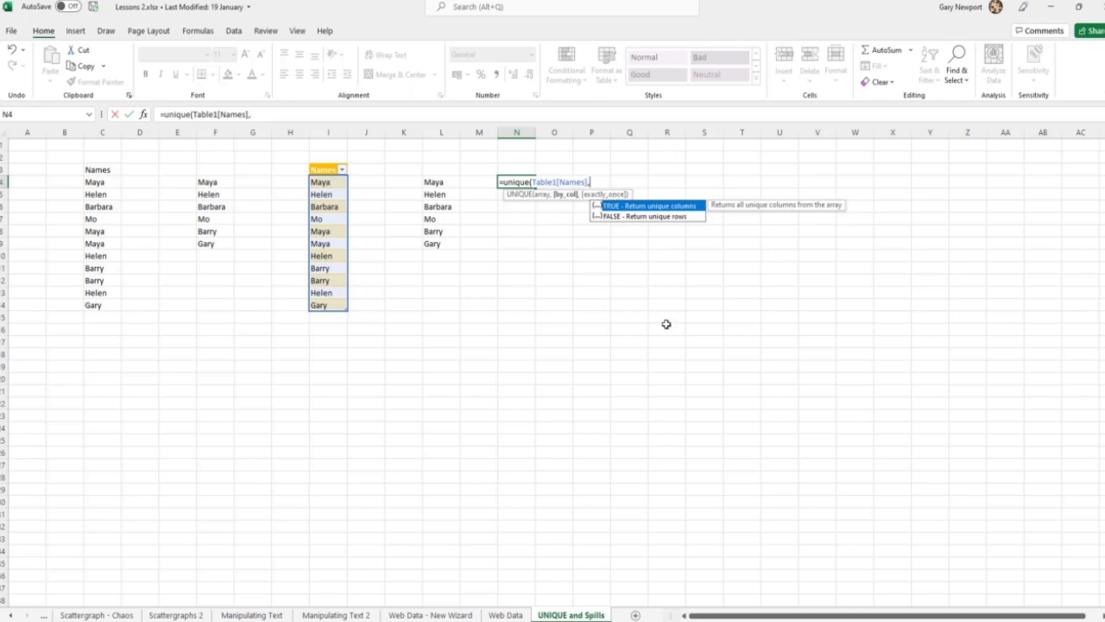
pyautogui.write(',')
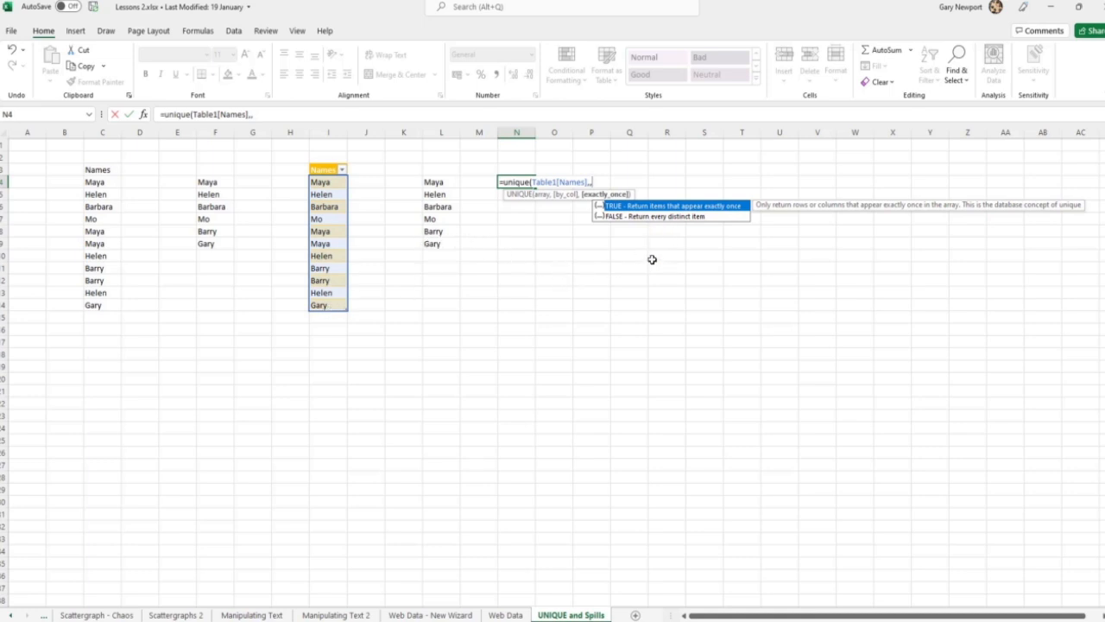
pyautogui.write('true')
pyautogui.press('Return')
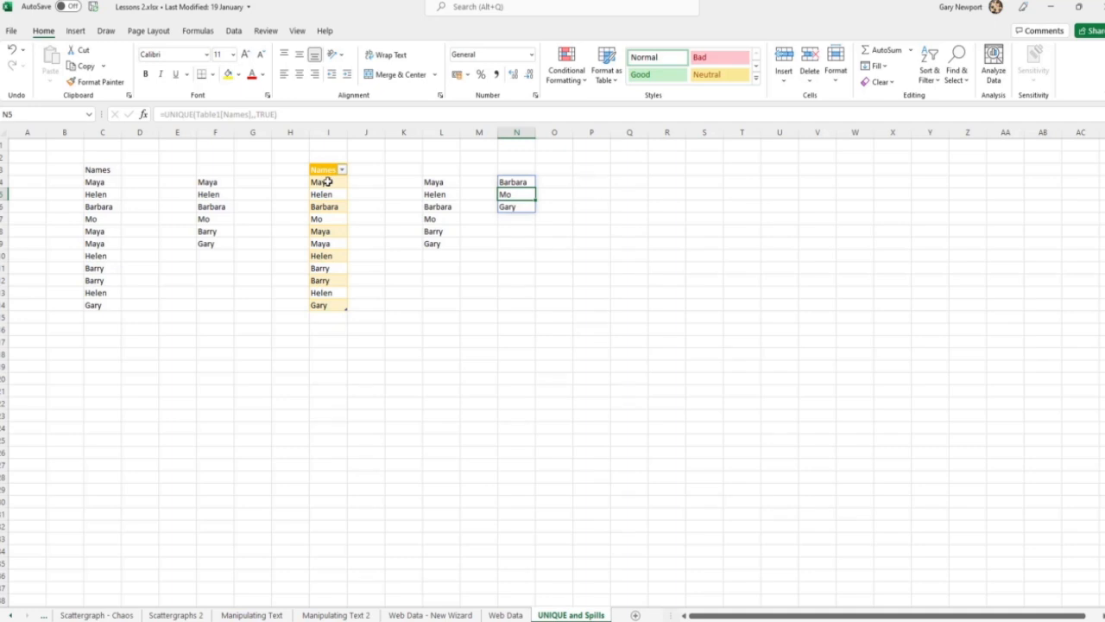
# Step: Enter the formula =UNIQUE(Table1[Names],,1) in P4, using 1 in place of TRUE for the exactly-once option
pyautogui.click(586, 181)
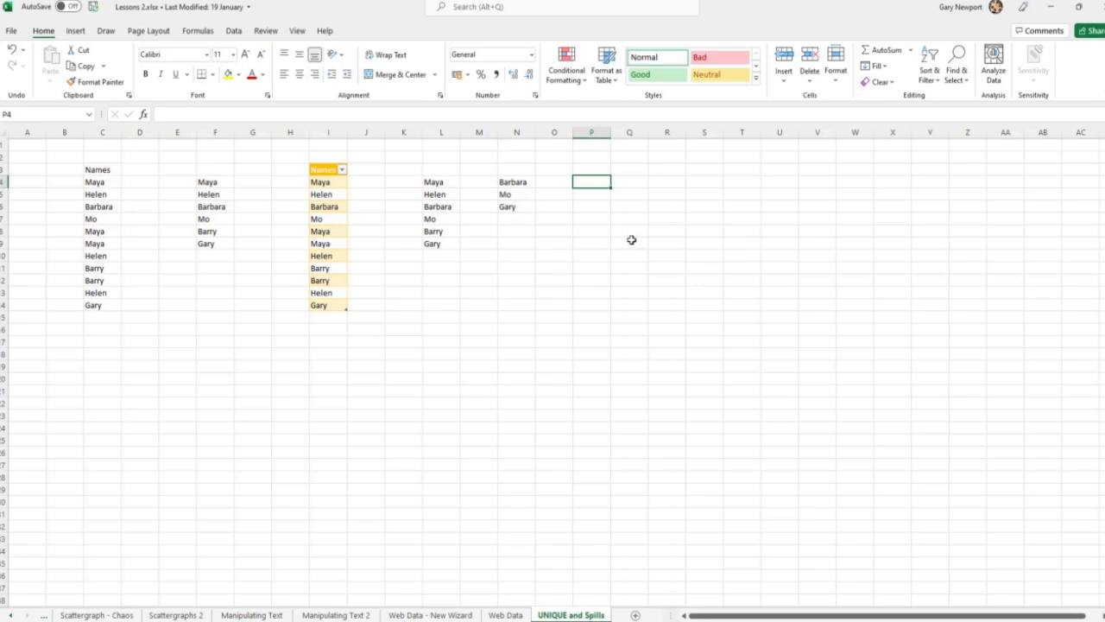
pyautogui.write('=un')
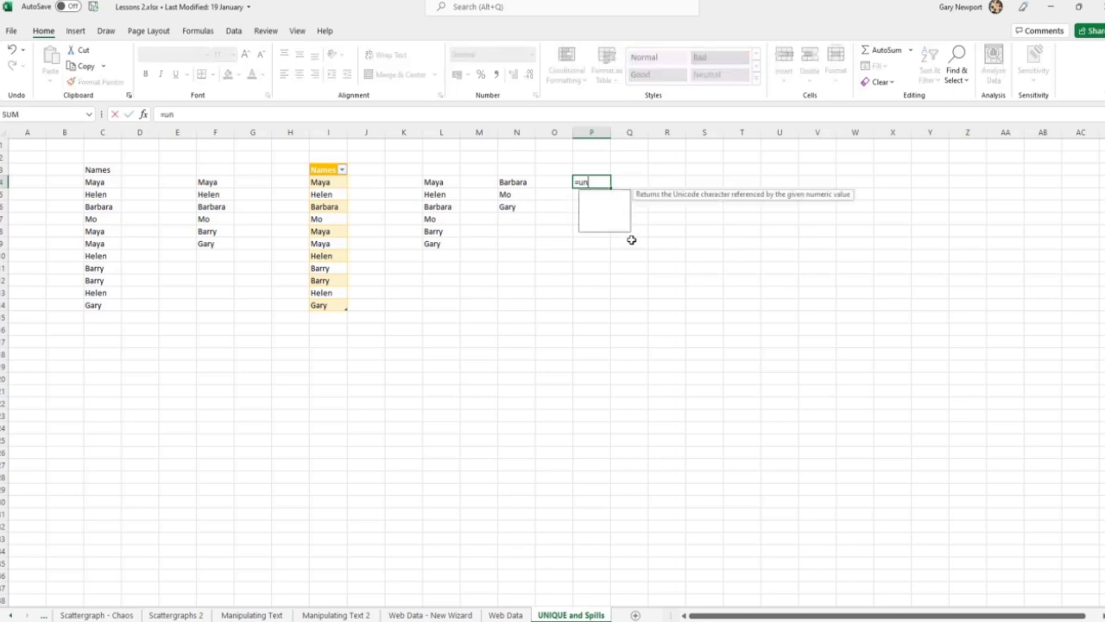
pyautogui.write('ique(')
pyautogui.moveTo(328, 183); pyautogui.dragTo(328, 304)
pyautogui.write(',')
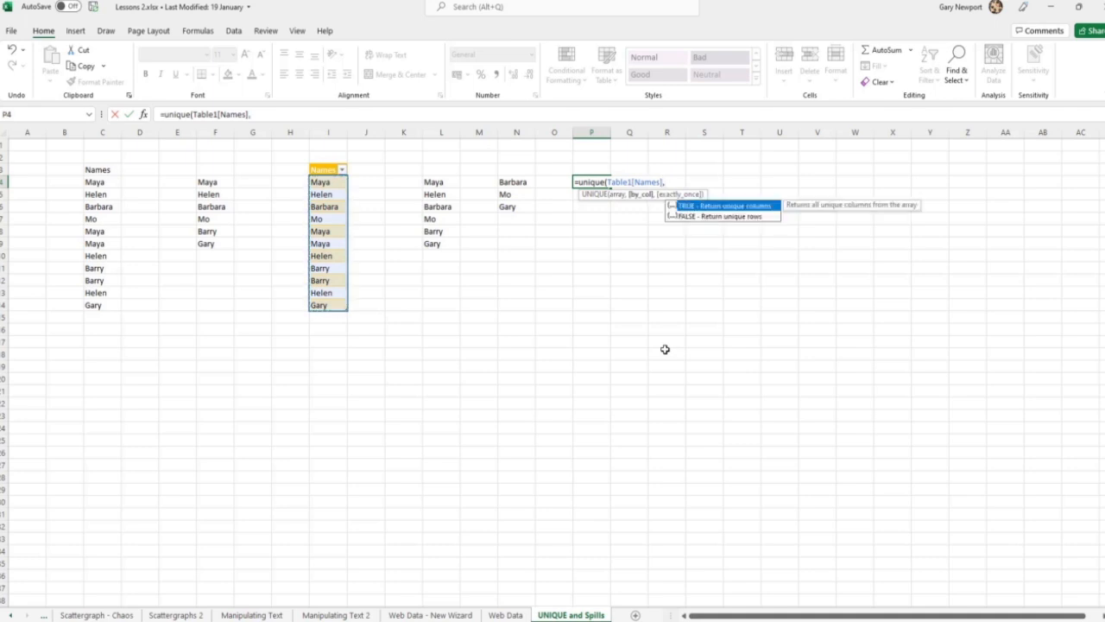
pyautogui.write(',1')
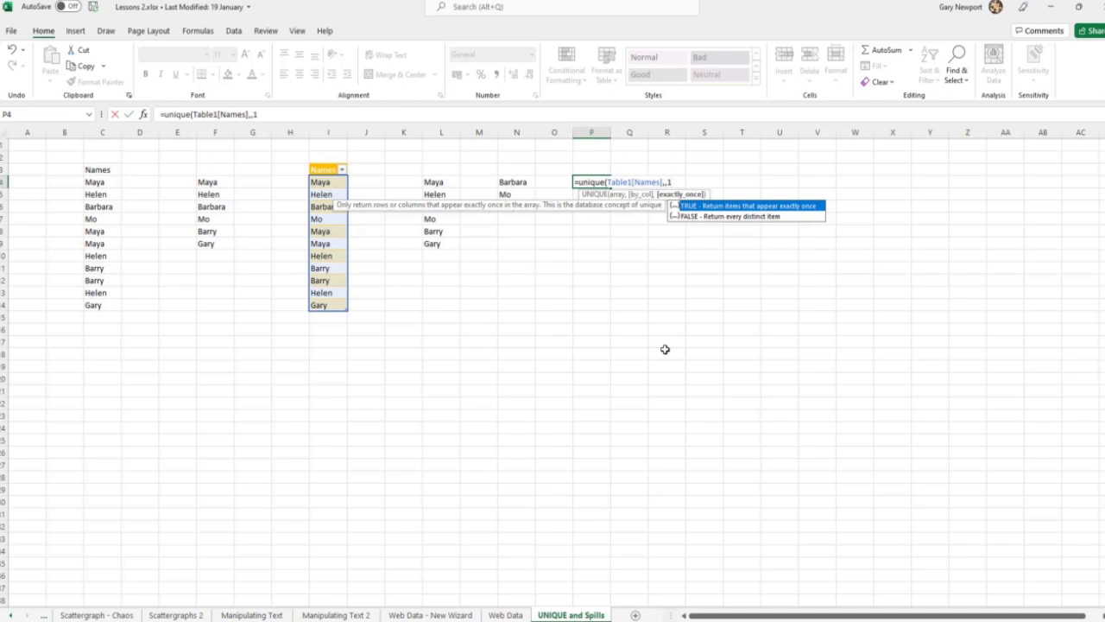
pyautogui.write(')')
pyautogui.press('Return')
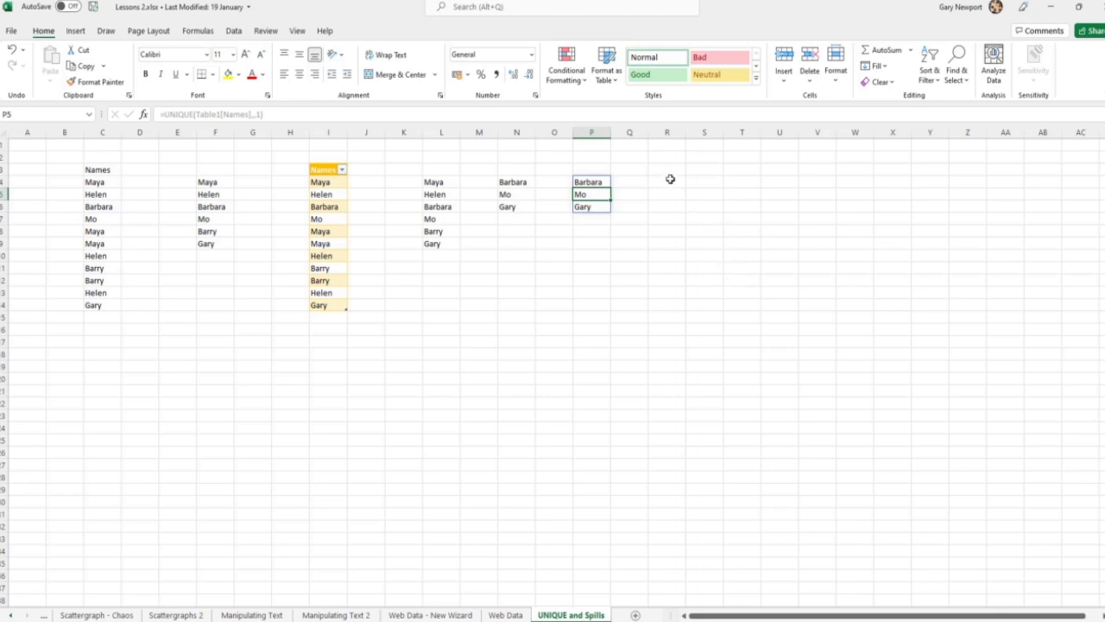
# Step: Copy the names list C3:C14 to S3 and add the header Dept beside it in T3
pyautogui.moveTo(100, 170); pyautogui.dragTo(99, 306)
pyautogui.hotkey('ctrl', 'c')
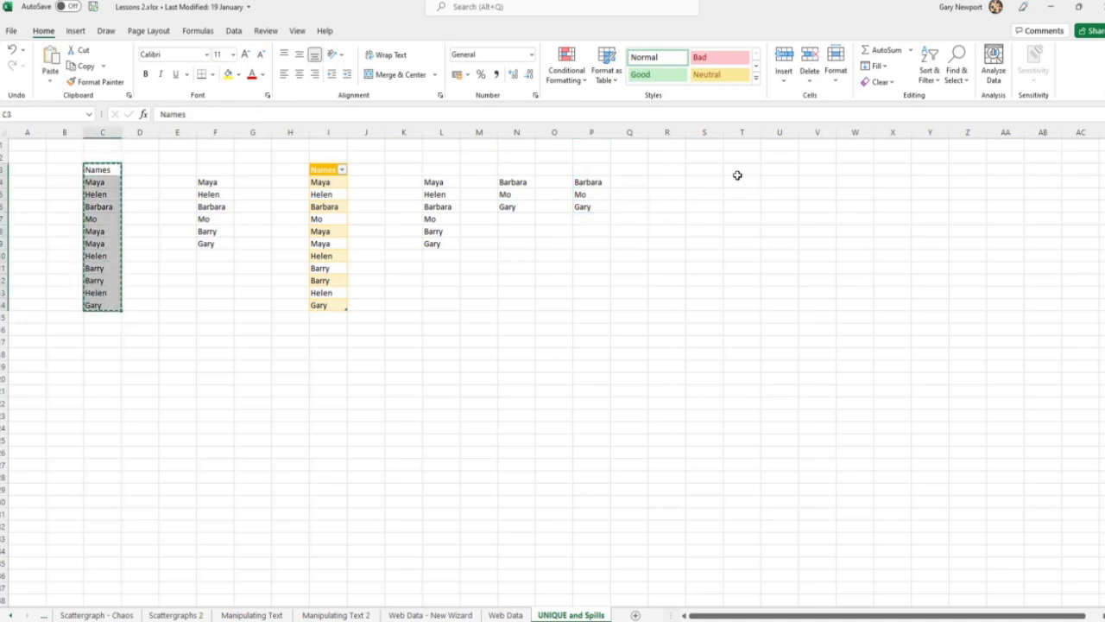
pyautogui.click(706, 170)
pyautogui.hotkey('ctrl', 'v')
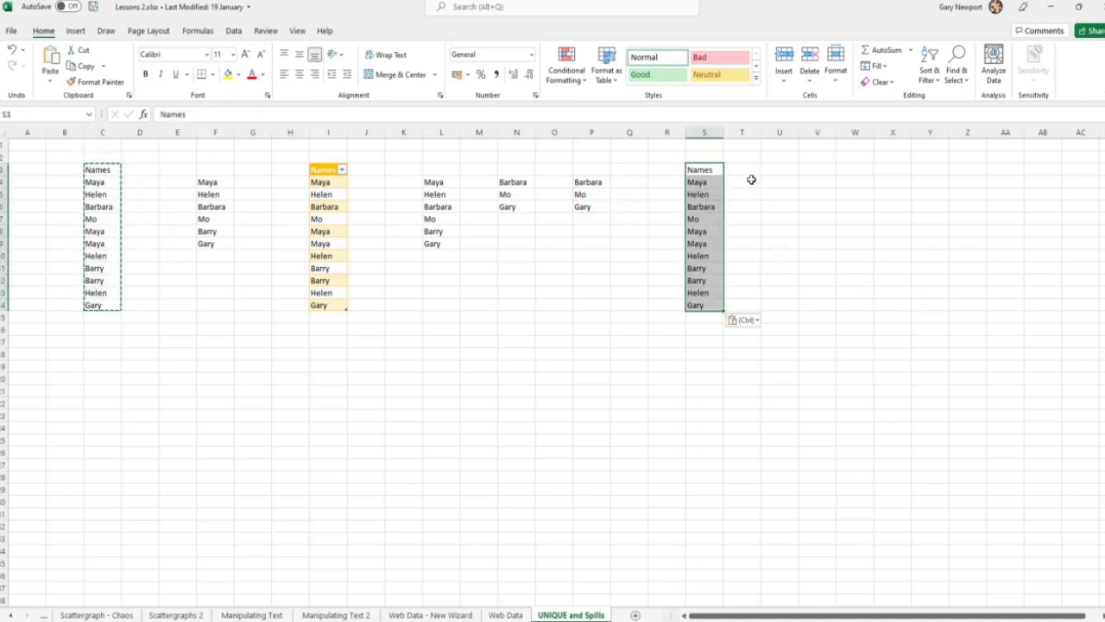
pyautogui.click(739, 169)
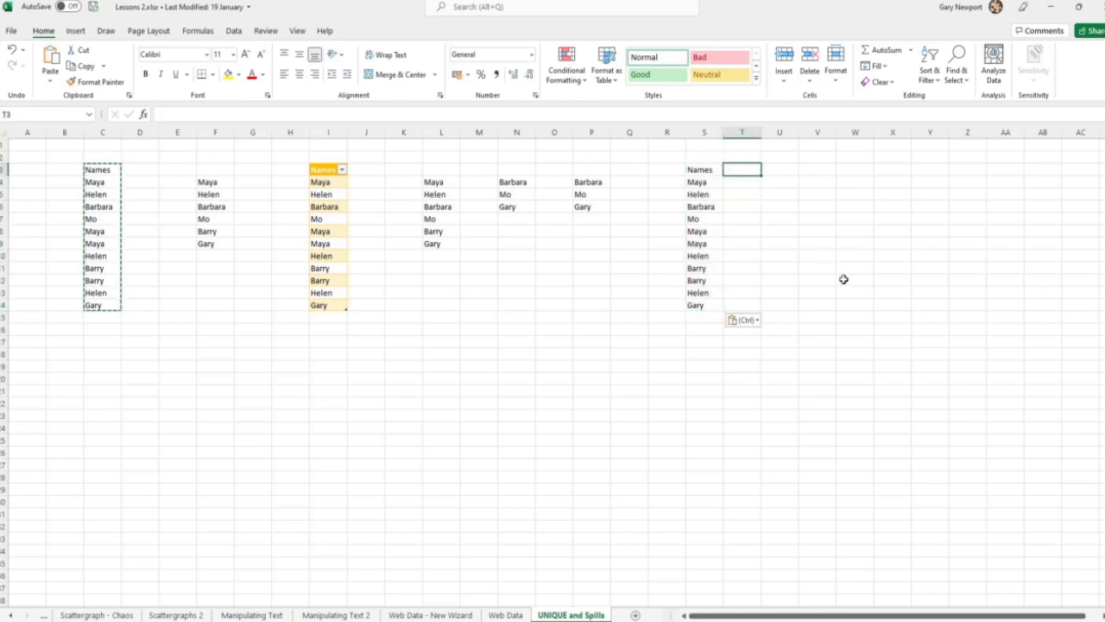
pyautogui.write('Dept')
pyautogui.press('Return')
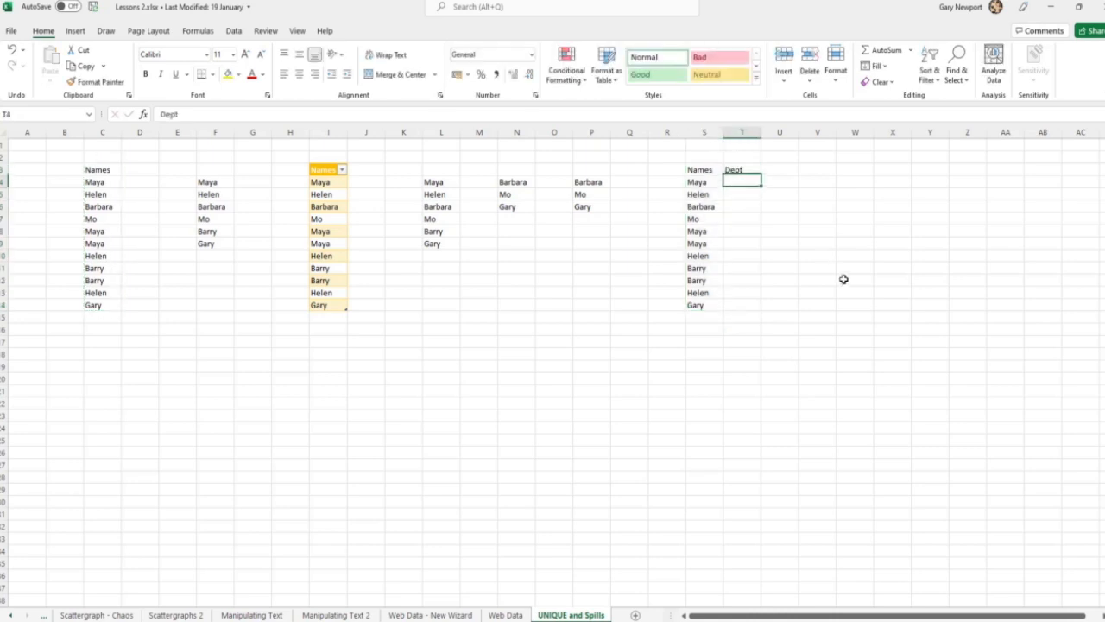
# Step: Enter Finance as the department in T4 and copy it to T8 and T9
pyautogui.write('Finance')
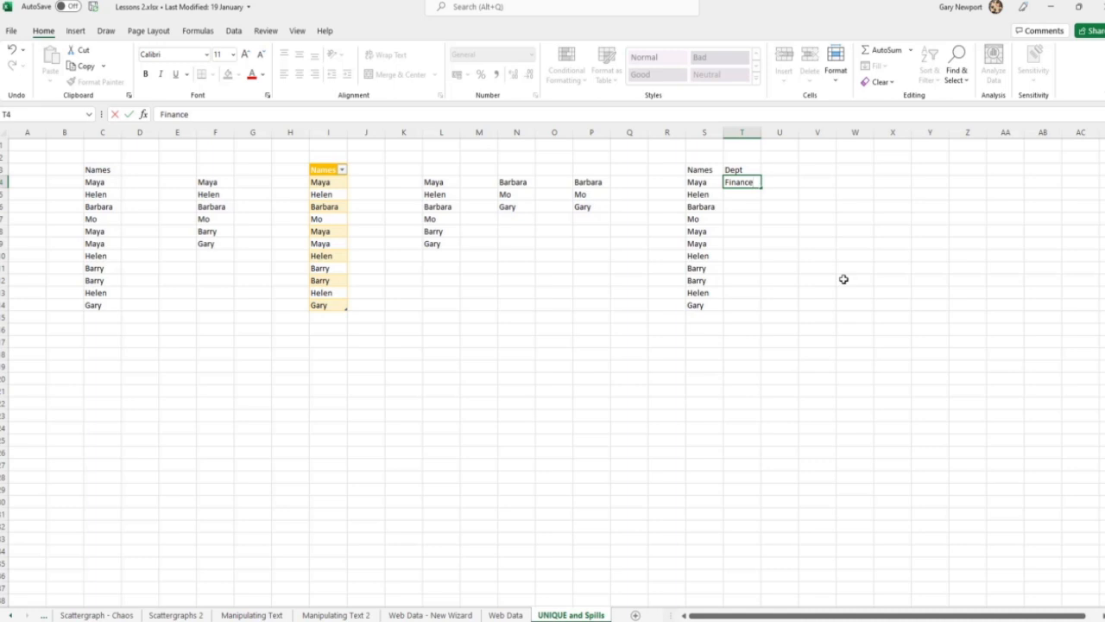
pyautogui.hotkey('ctrl', 'Return')
pyautogui.hotkey('ctrl', 'c')
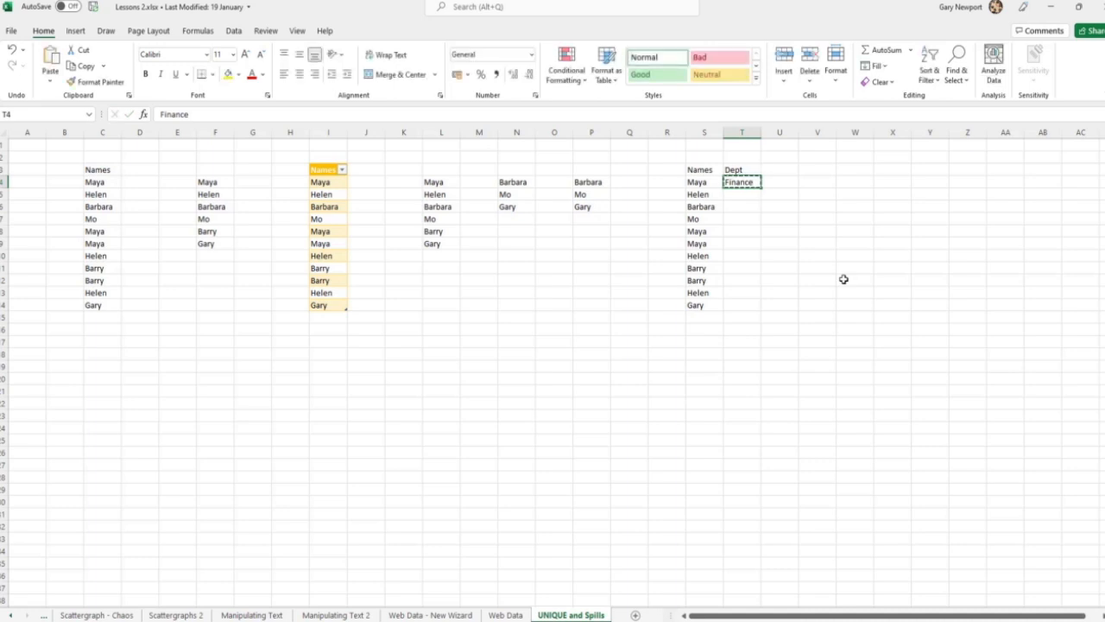
pyautogui.press('Down')
pyautogui.press('Down')
pyautogui.press('Down')
pyautogui.press('Down')
pyautogui.hotkey('ctrl', 'v')
pyautogui.press('Down')
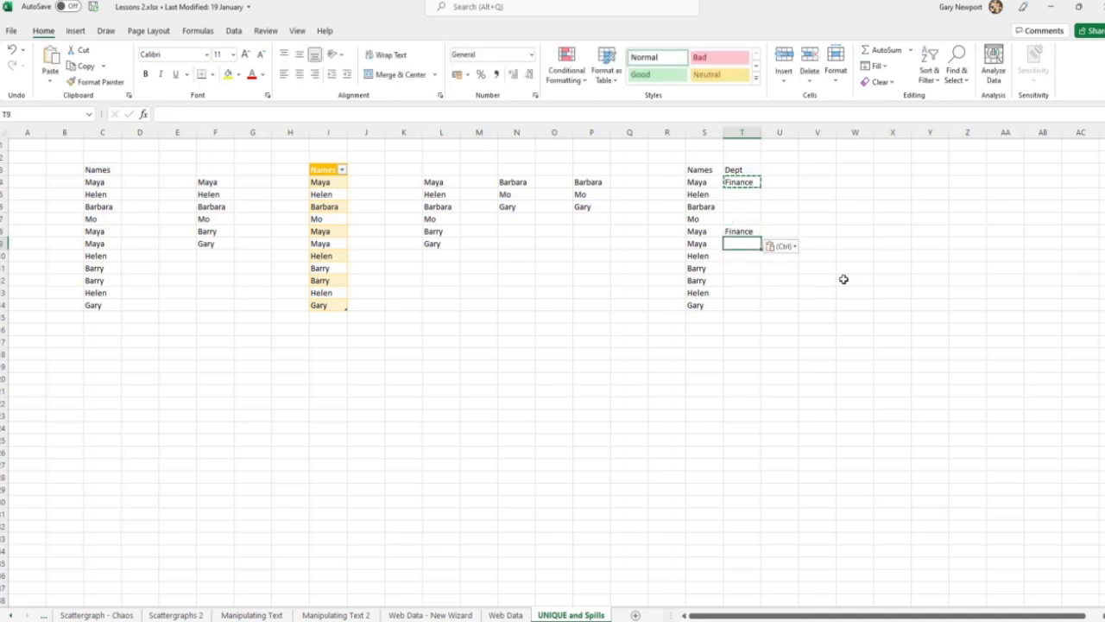
pyautogui.hotkey('ctrl', 'f')
pyautogui.press('Escape')
pyautogui.hotkey('ctrl', 'v')
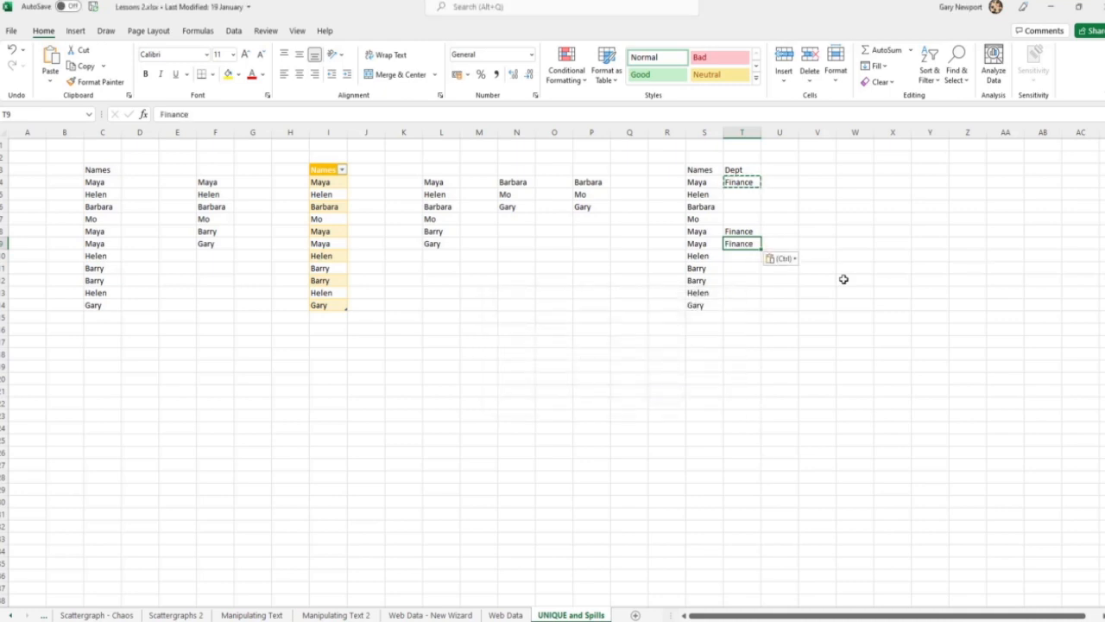
# Step: Enter Dept A as the department in T14 and copy it to T12 and T11
pyautogui.press('Down')
pyautogui.press('Down')
pyautogui.press('Down')
pyautogui.press('Down')
pyautogui.press('Down')
pyautogui.press('Down')
pyautogui.press('Up')
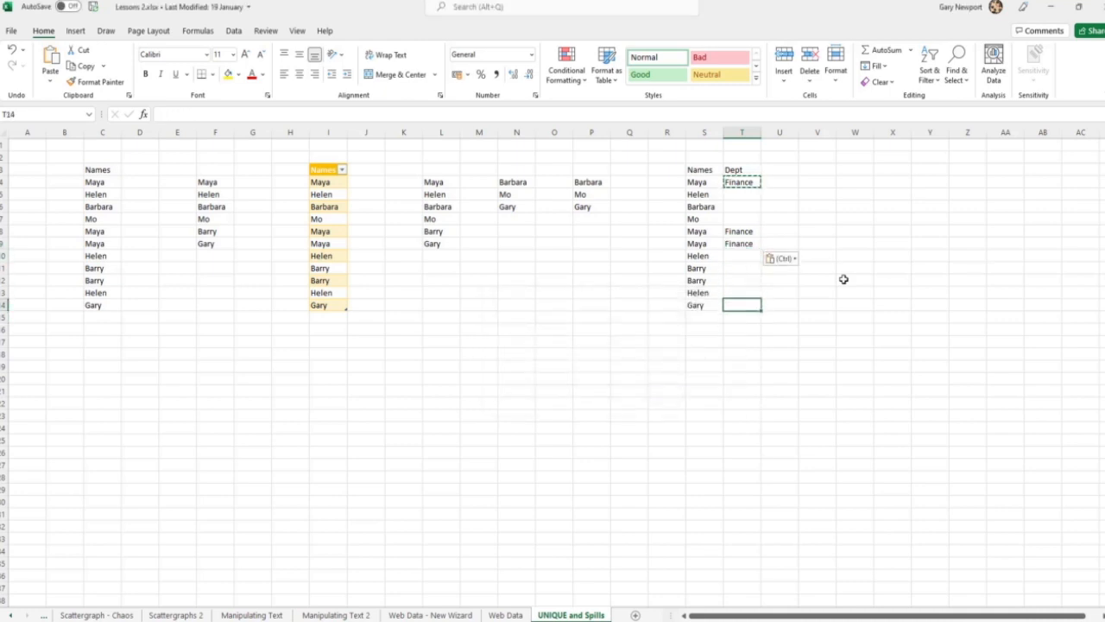
pyautogui.press('Down')
pyautogui.press('Up')
pyautogui.write('Dept')
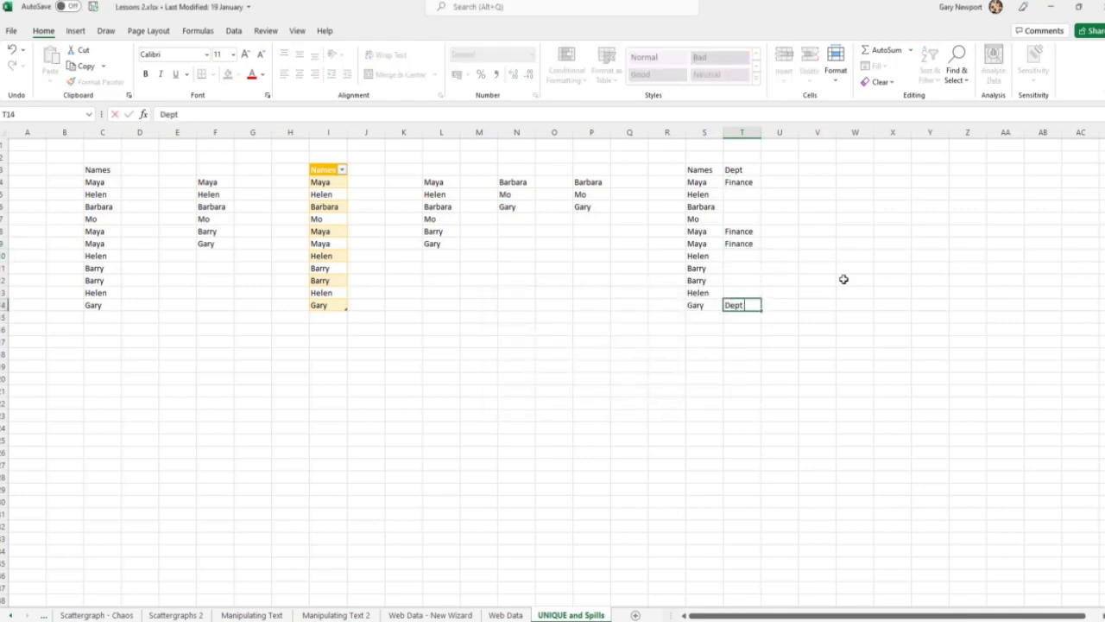
pyautogui.write(' A')
pyautogui.hotkey('ctrl', 'Return')
pyautogui.hotkey('ctrl', 'c')
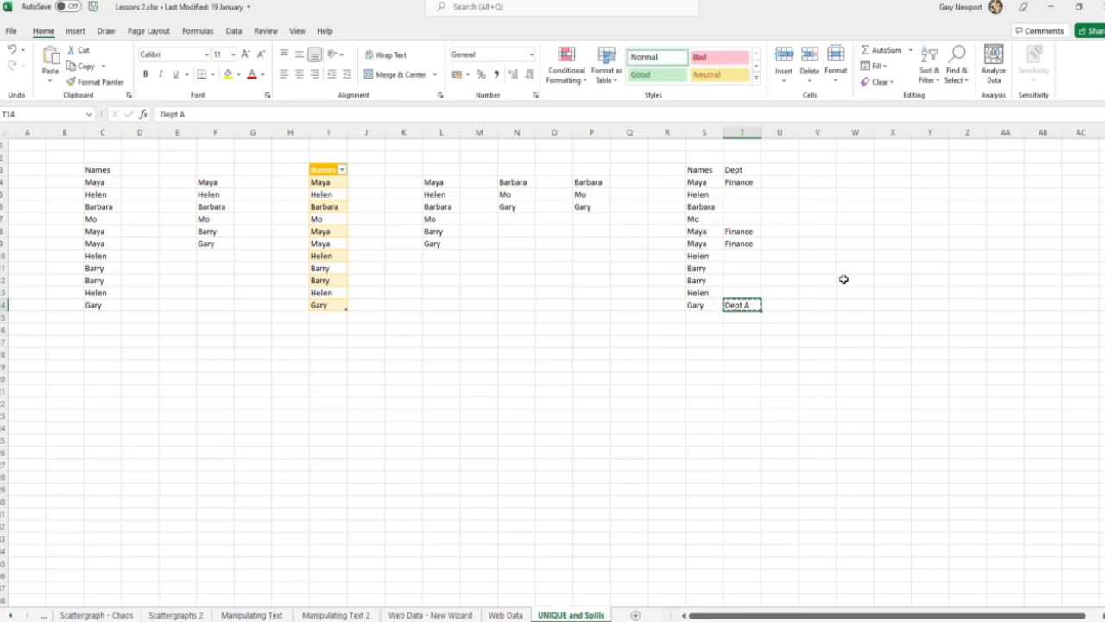
pyautogui.press('Up')
pyautogui.press('Up')
pyautogui.hotkey('ctrl', 'v')
pyautogui.press('Up')
pyautogui.hotkey('ctrl', 'v')
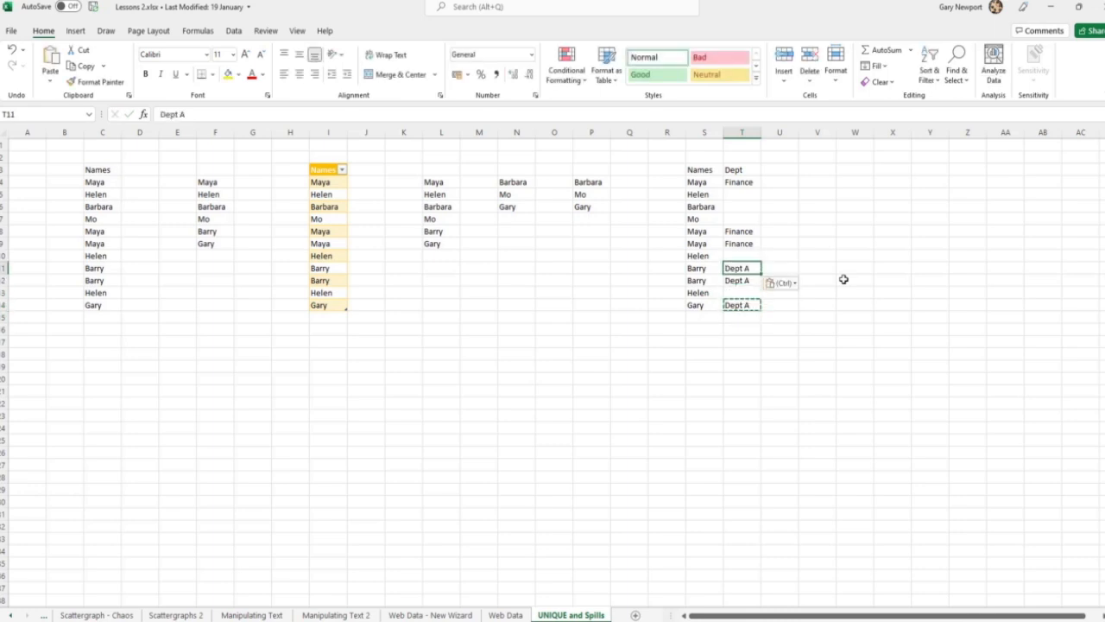
# Step: Enter R&D as the department in T13 and copy it to T5
pyautogui.press('Down')
pyautogui.press('Down')
pyautogui.write('R')
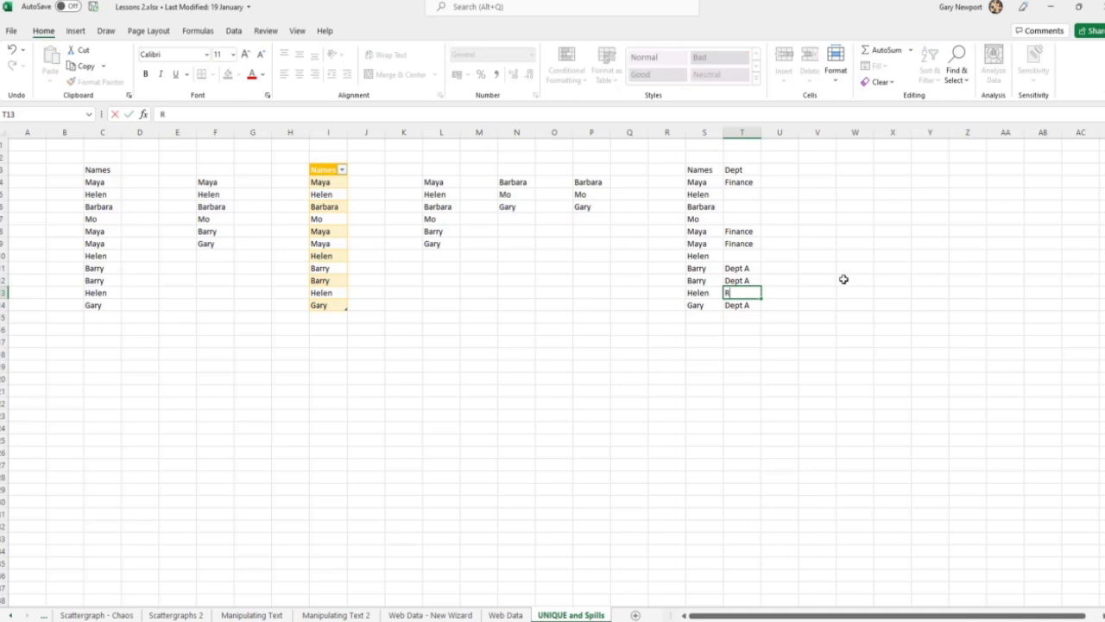
pyautogui.hotkey('ctrl', 'Return')
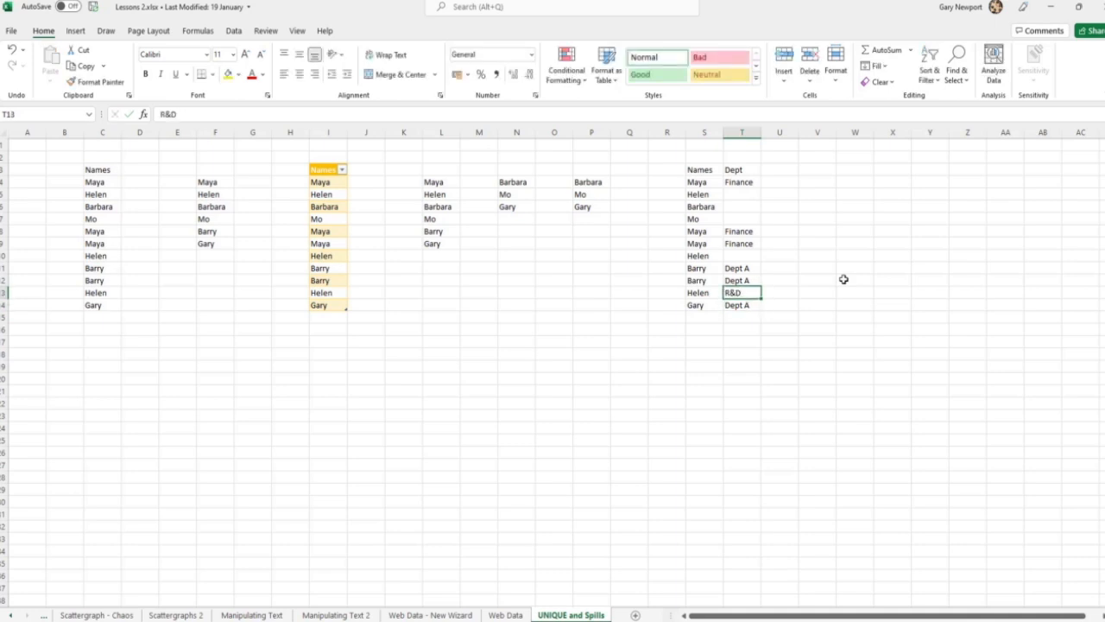
pyautogui.hotkey('ctrl', 'c')
pyautogui.press('Up')
pyautogui.press('Up')
pyautogui.press('Up')
pyautogui.press('Up')
pyautogui.press('Up')
pyautogui.press('Up')
pyautogui.press('Up')
pyautogui.press('Up')
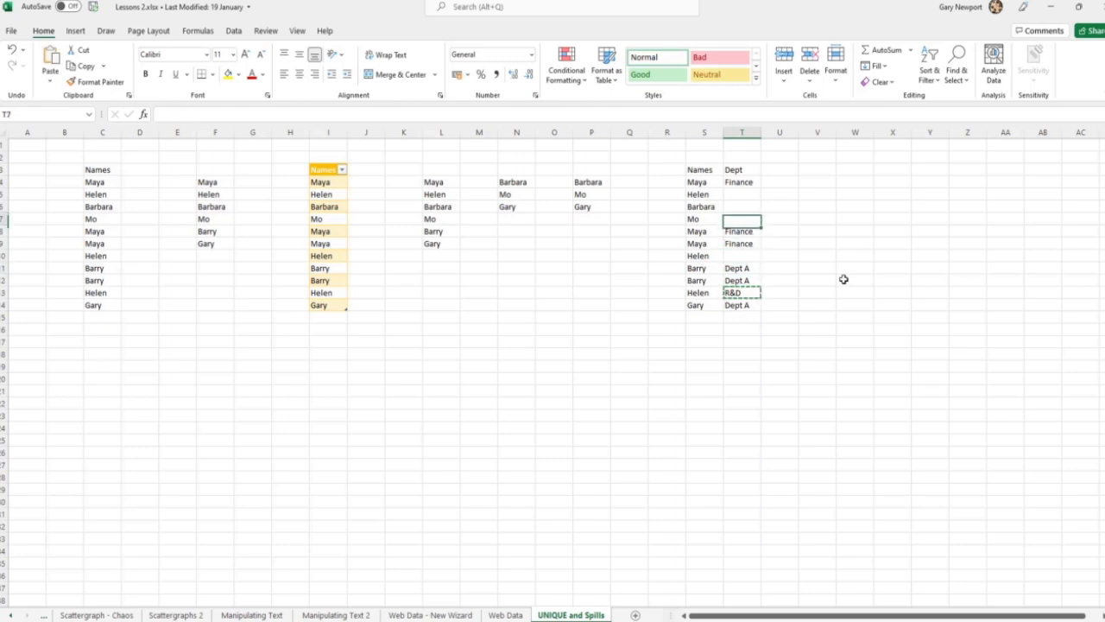
pyautogui.hotkey('ctrl', 'v')
pyautogui.press('Down')
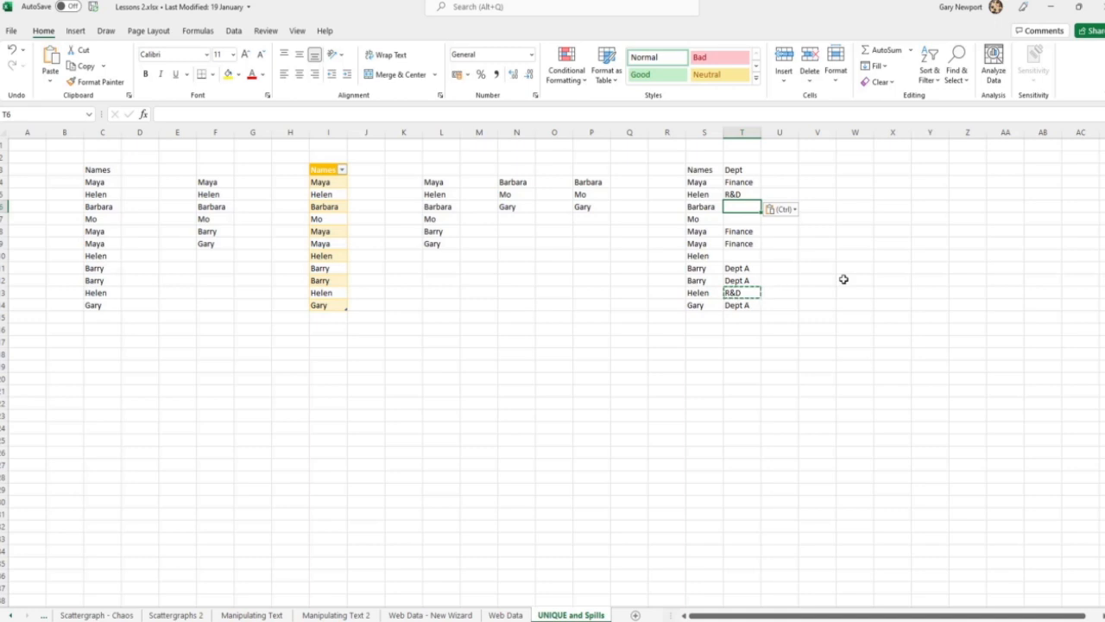
# Step: Fill the remaining department cells with Finance in T6, Stock in T7 and R&D in T10
pyautogui.write('Finance')
pyautogui.press('Return')
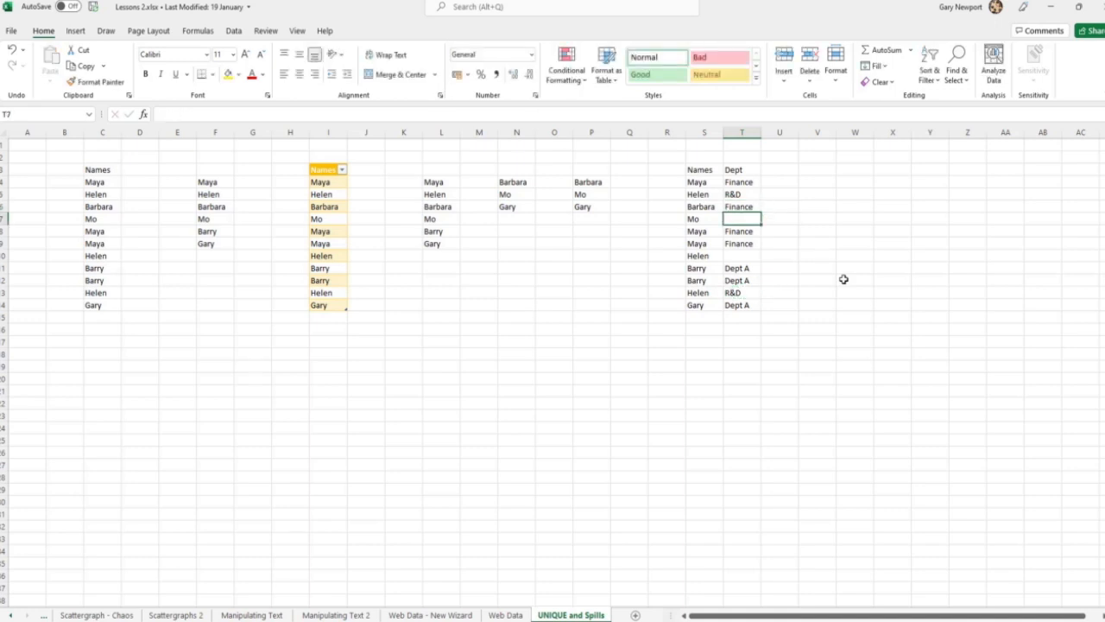
pyautogui.write('Stock')
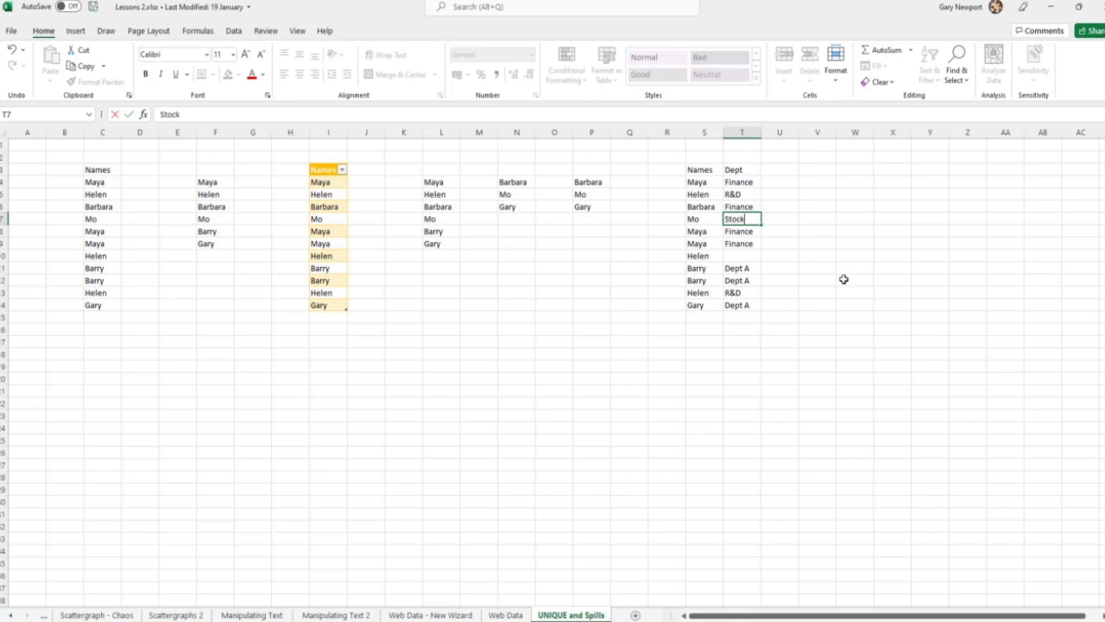
pyautogui.press('Return')
pyautogui.press('Down')
pyautogui.press('Down')
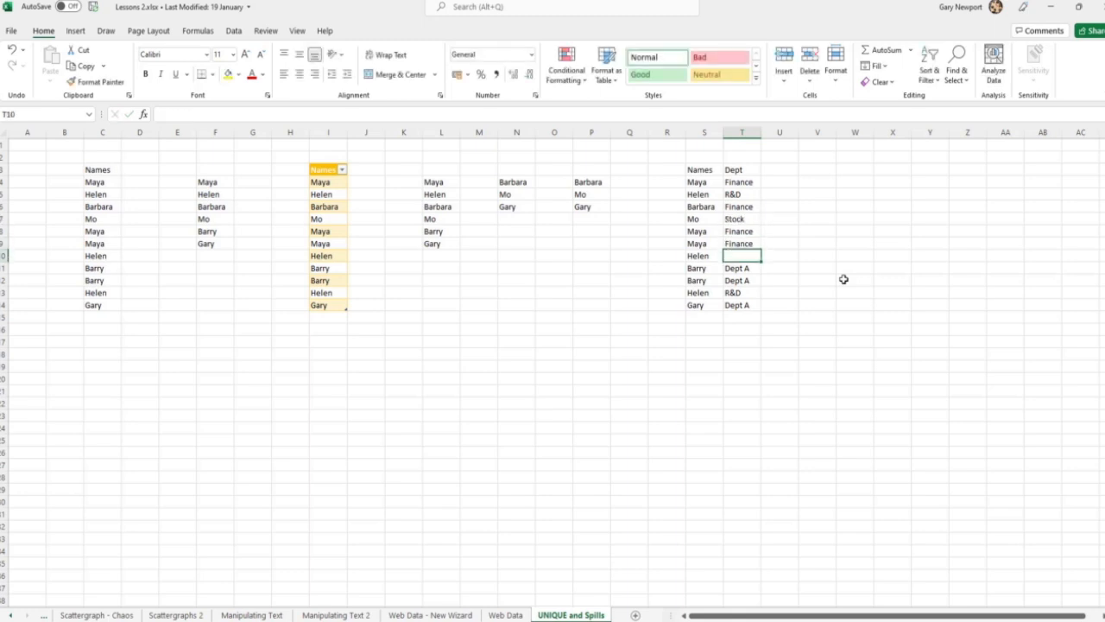
pyautogui.write('R&D')
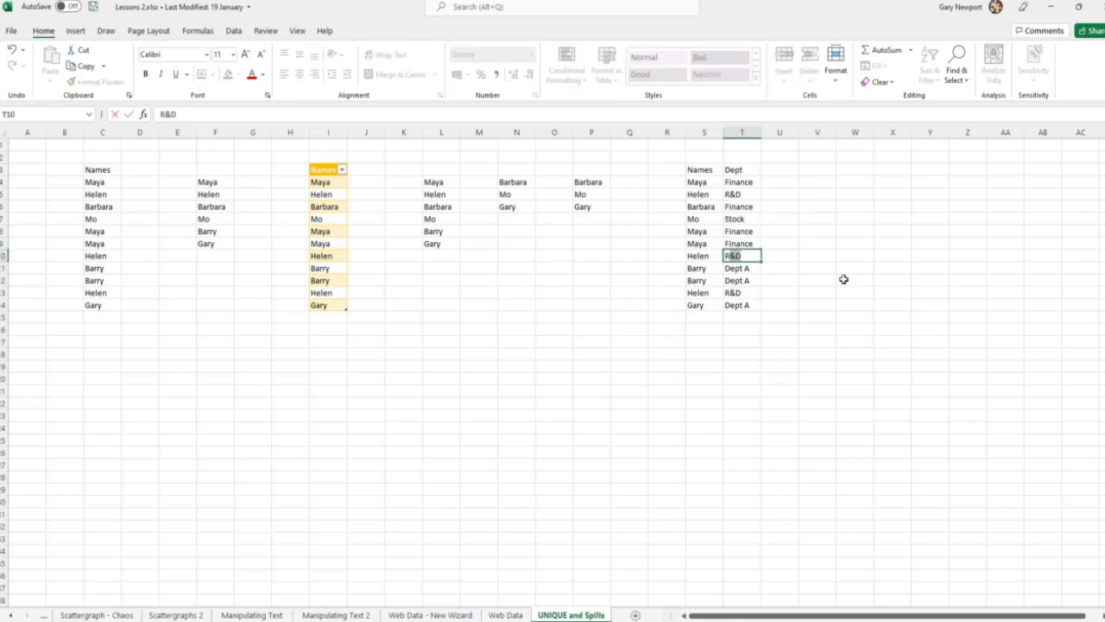
pyautogui.press('Return')
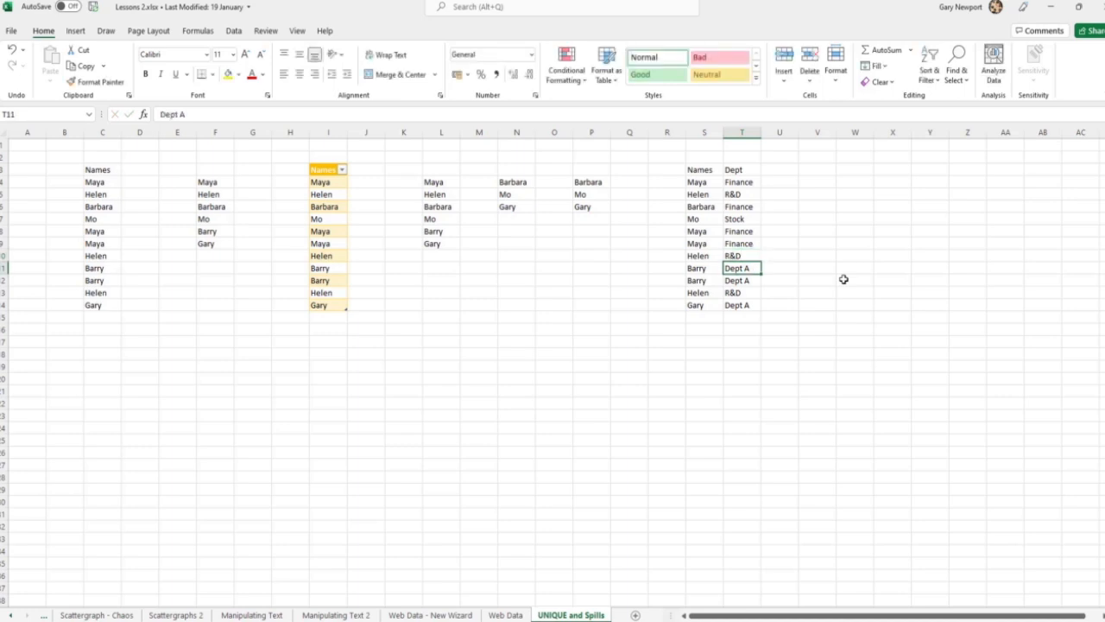
# Step: Add the header Spending in U3 and enter 323 below it in U4
pyautogui.click(789, 173)
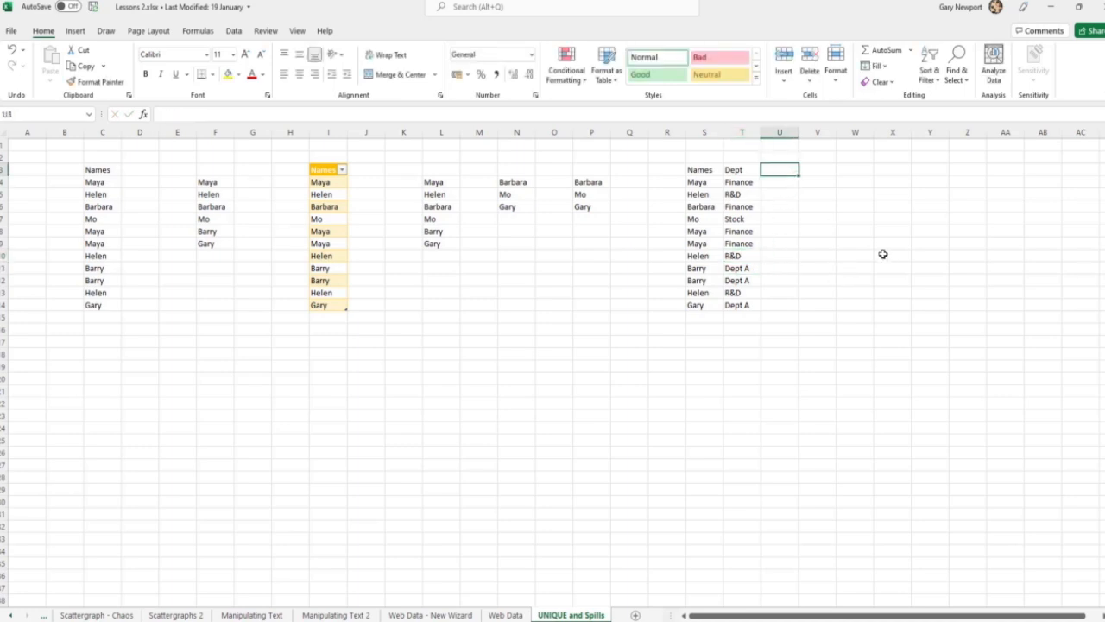
pyautogui.write('Spending')
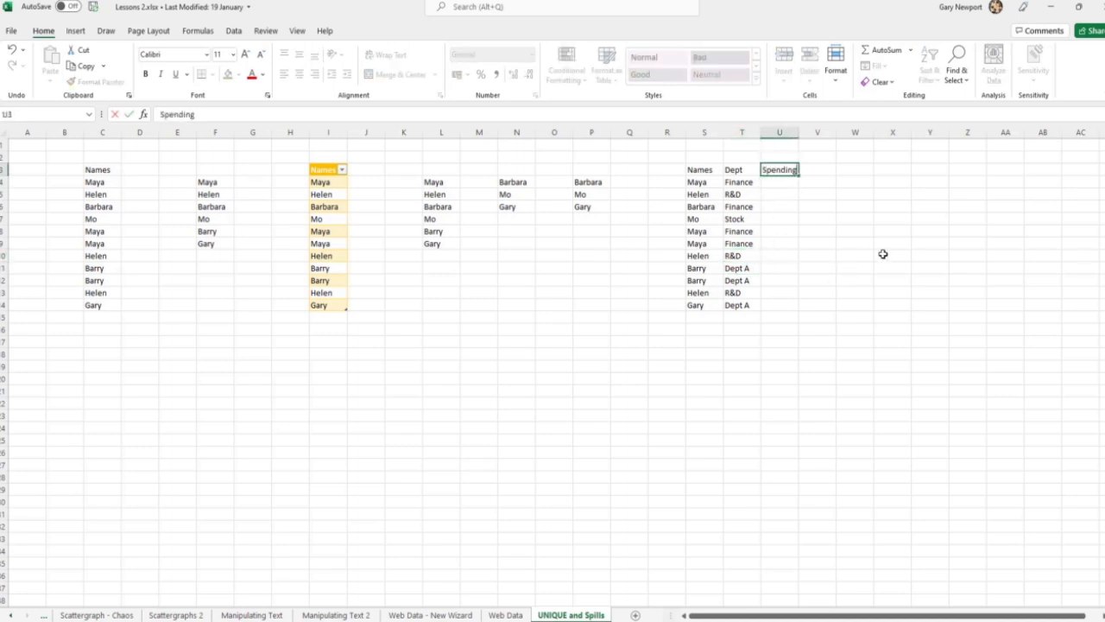
pyautogui.press('Return')
pyautogui.write('323')
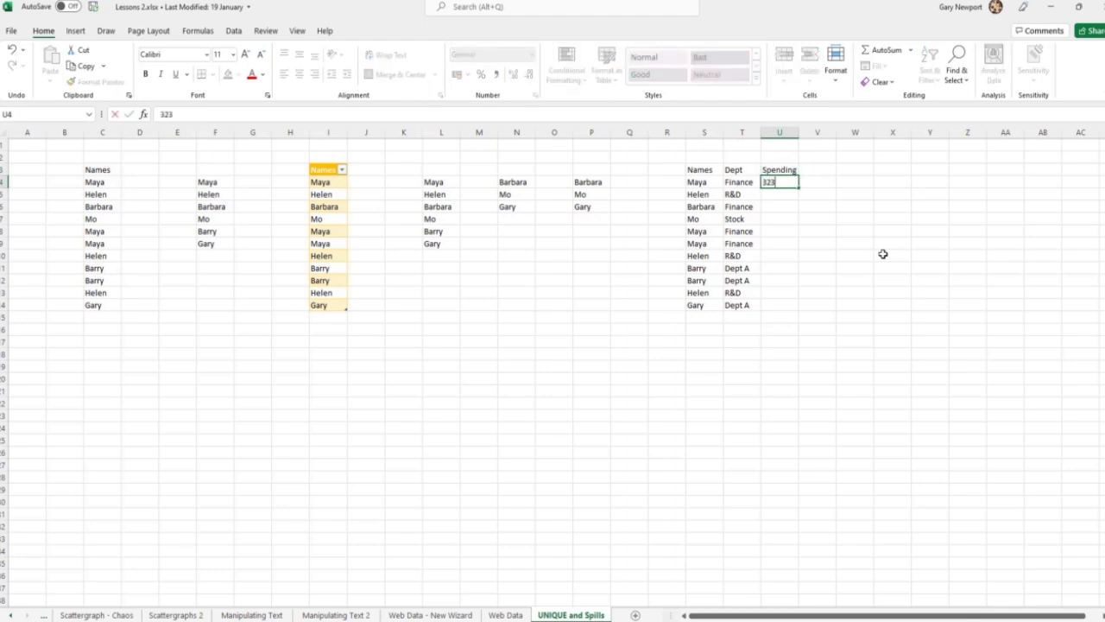
pyautogui.press('Return')
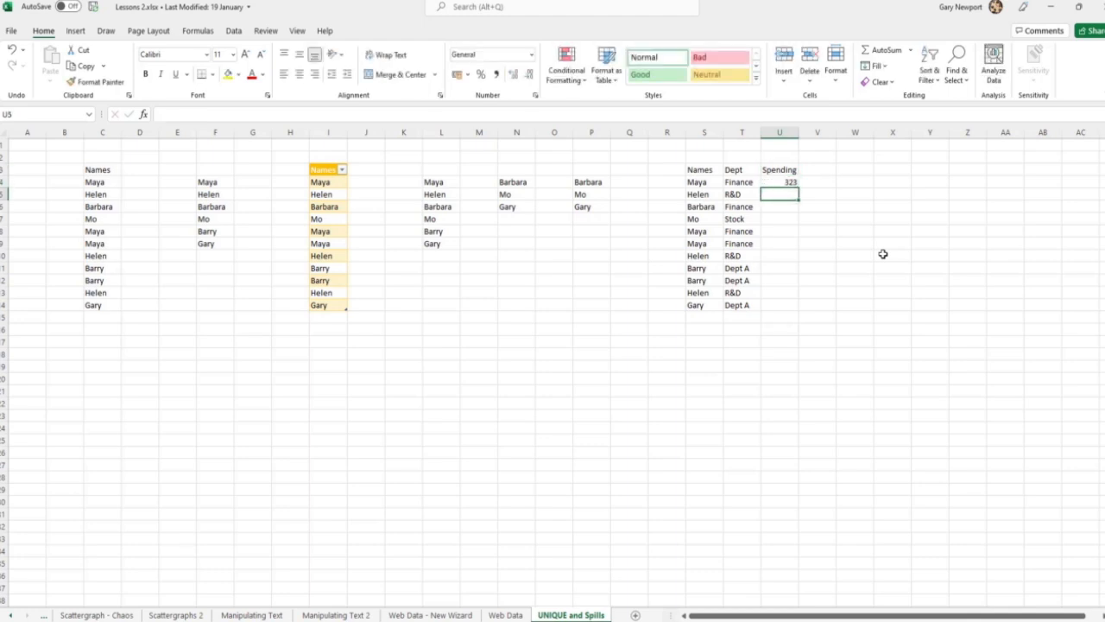
# Step: Copy the spending value from U4 to U8 and U9
pyautogui.press('Up')
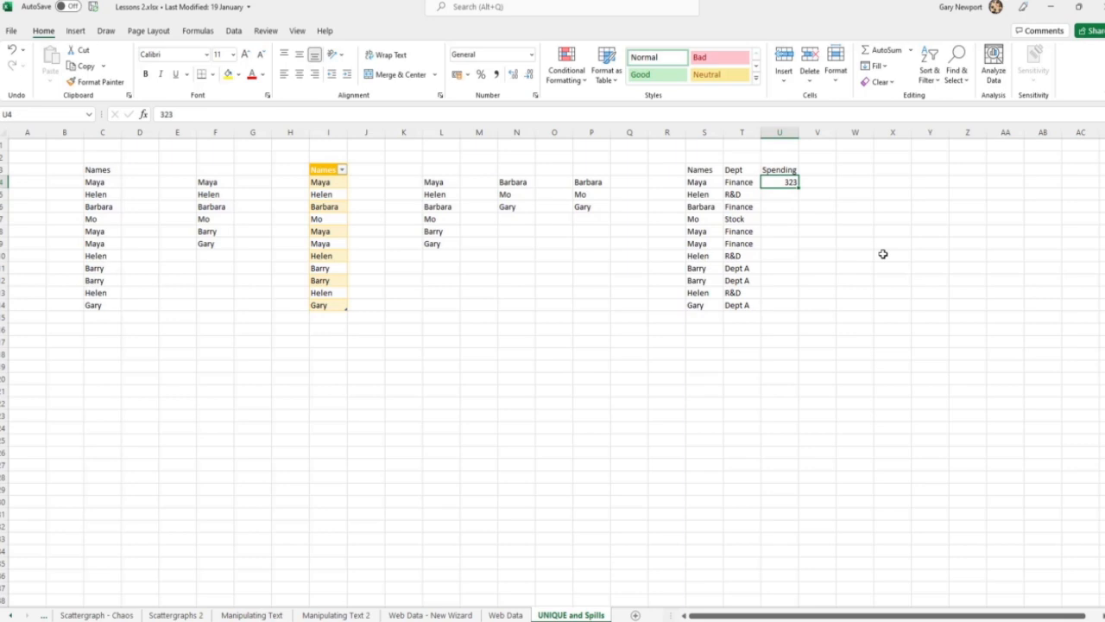
pyautogui.hotkey('ctrl', 'c')
pyautogui.press('Down')
pyautogui.press('Down')
pyautogui.press('Down')
pyautogui.press('Down')
pyautogui.hotkey('ctrl', 'v')
pyautogui.press('Down')
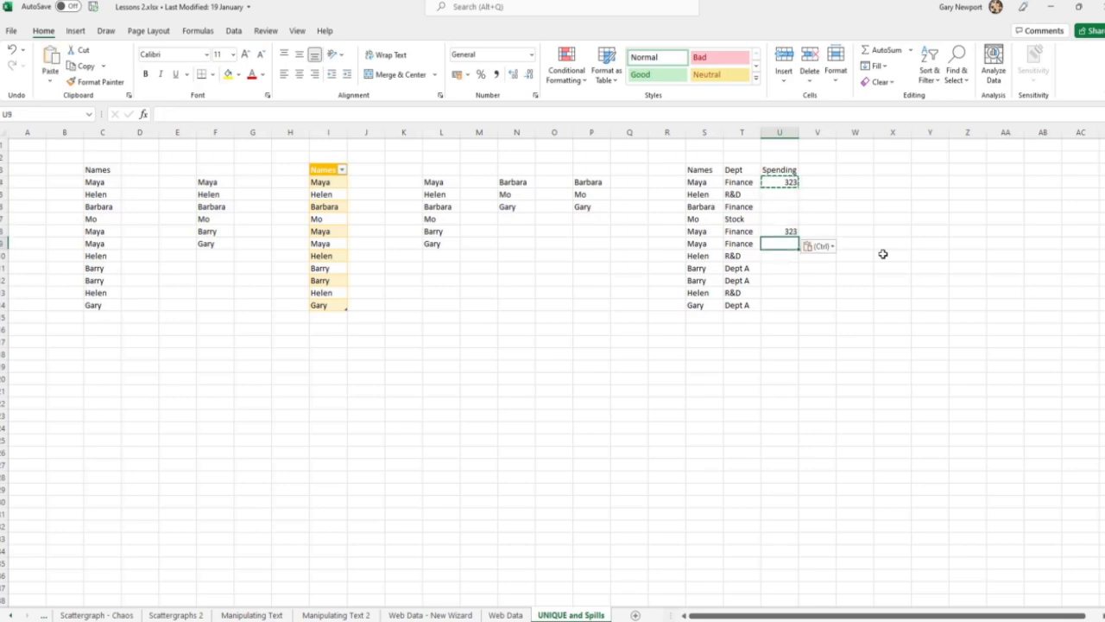
pyautogui.hotkey('ctrl', 'v')
# Step: Enter 432 as the spending value in U5 for the first R&D row
pyautogui.press('Up')
pyautogui.press('Up')
pyautogui.press('Up')
pyautogui.press('Up')
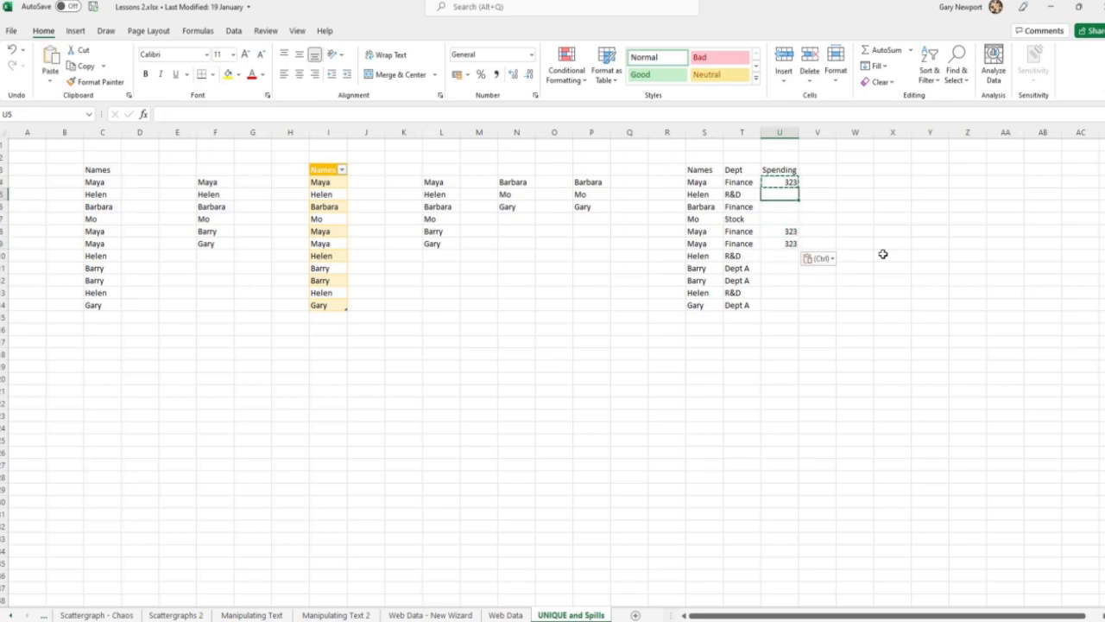
pyautogui.write('432')
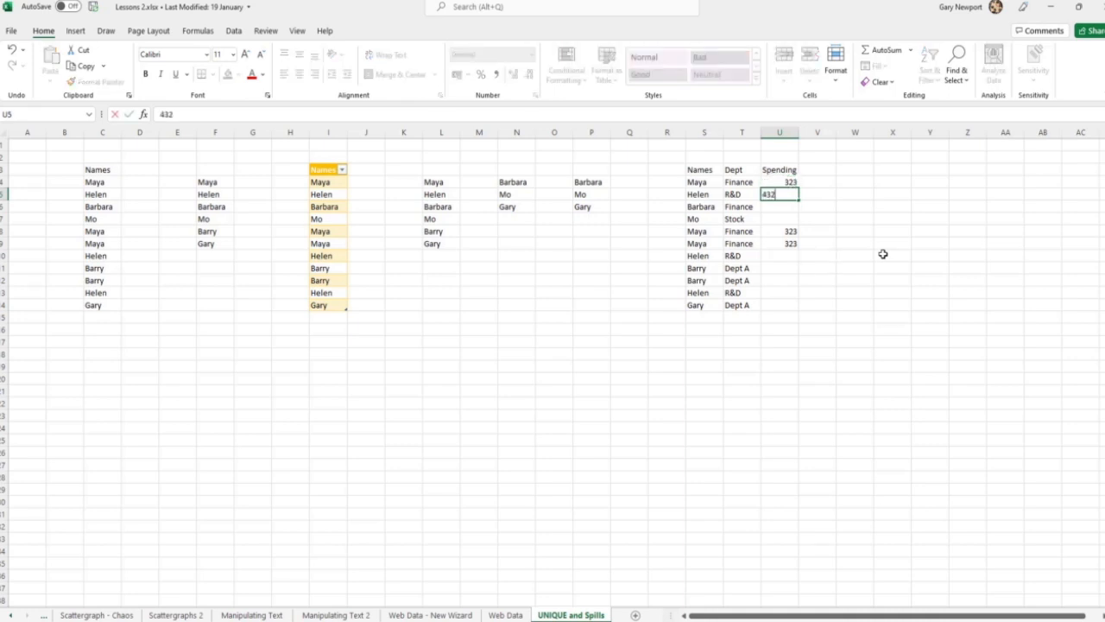
pyautogui.hotkey('ctrl', 'Return')
# Step: Copy the spending value from U5 to the other R&D rows, U10 and U13
pyautogui.hotkey('ctrl', 'c')
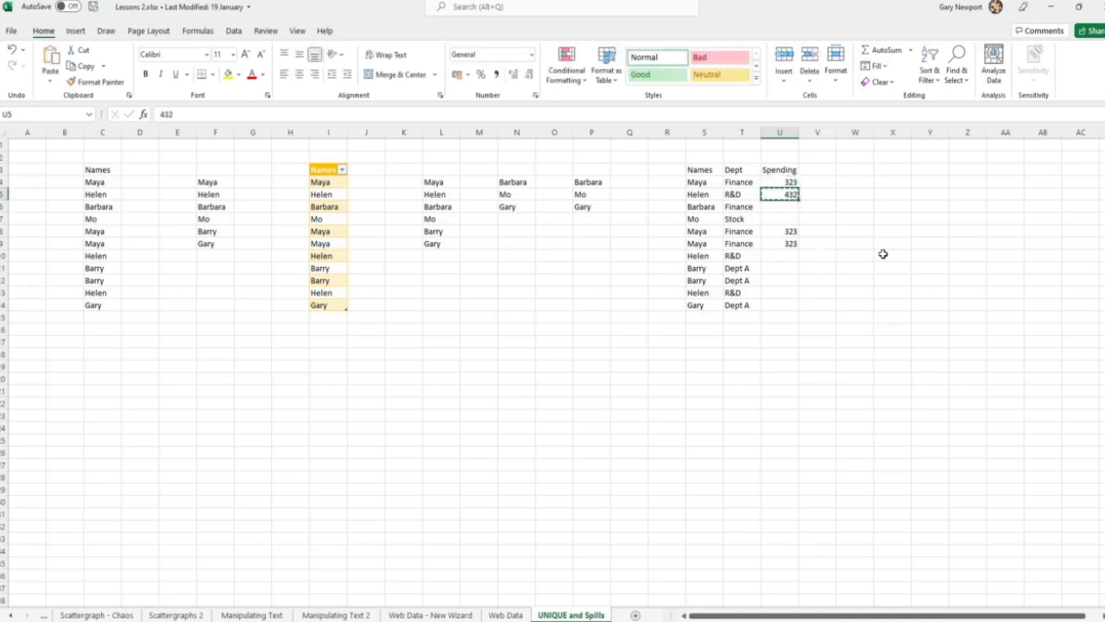
pyautogui.press('Down')
pyautogui.press('Down')
pyautogui.press('Down')
pyautogui.press('Down')
pyautogui.press('Down')
pyautogui.press('Down')
pyautogui.press('Up')
pyautogui.press('Down')
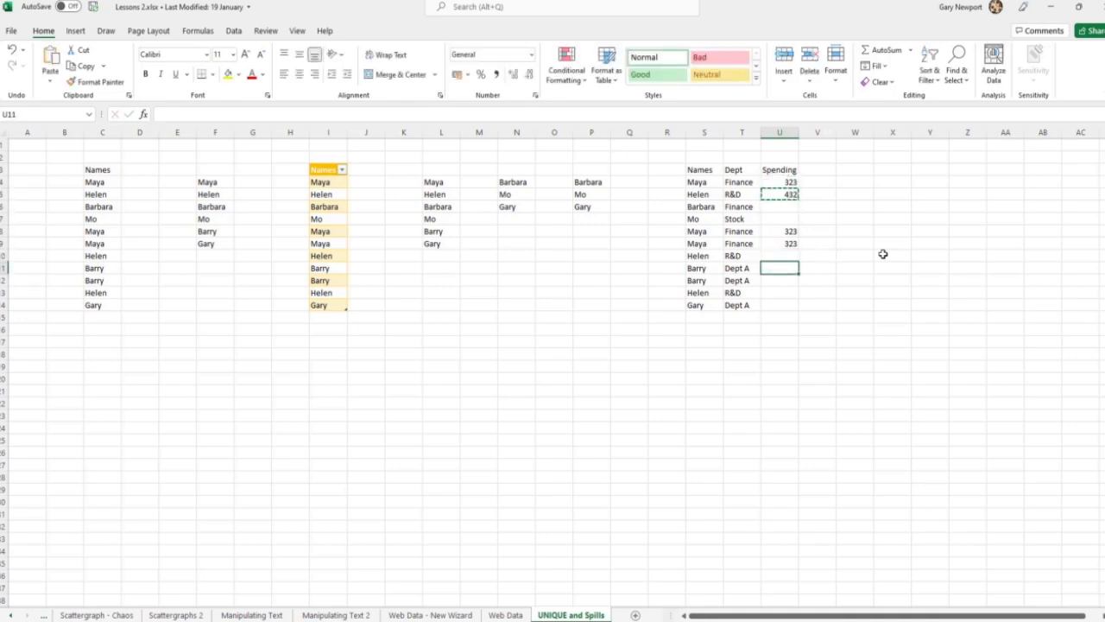
pyautogui.press('Up')
pyautogui.hotkey('ctrl', 'v')
pyautogui.press('Down')
pyautogui.press('Down')
pyautogui.press('Down')
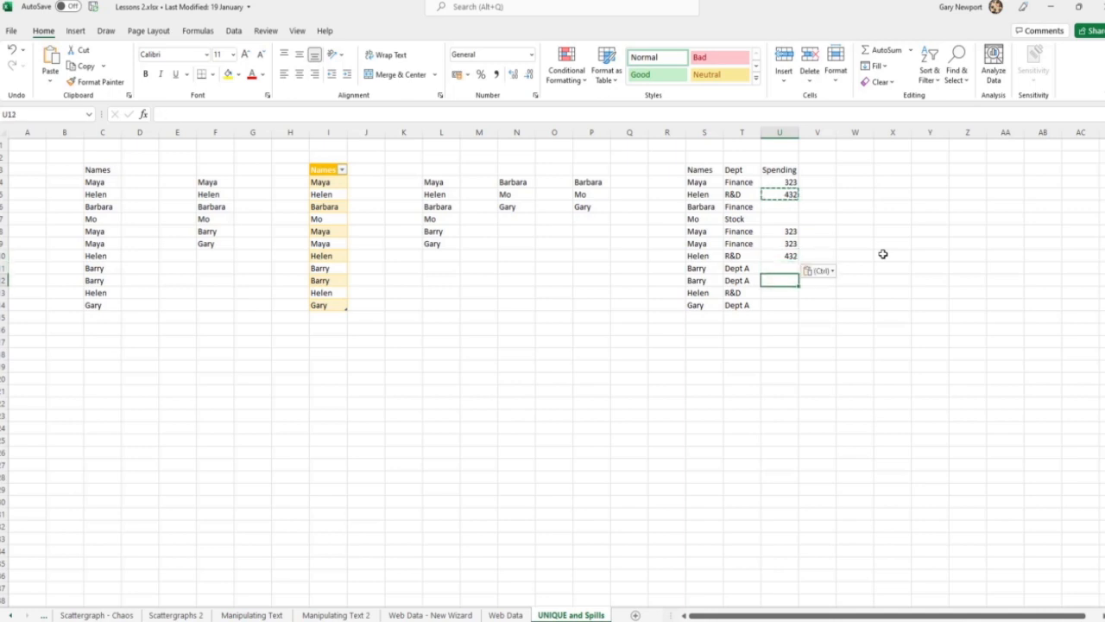
pyautogui.hotkey('ctrl', 'v')
pyautogui.press('Down')
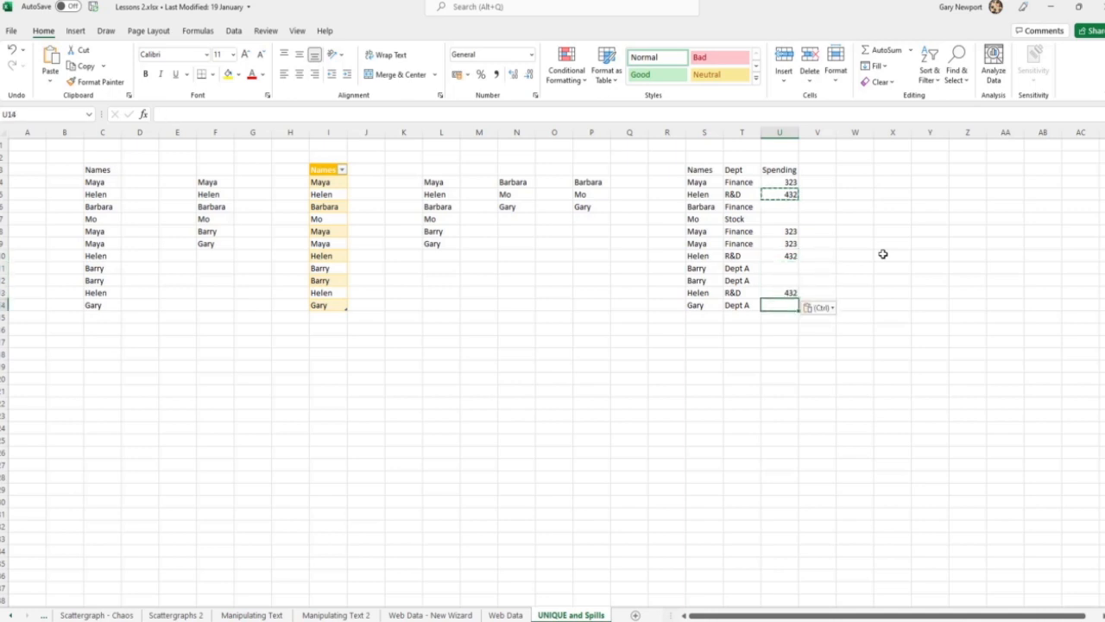
pyautogui.press('Escape')
# Step: Fill the Dept A spending cells with 566 in U14 and 754 in both U11 and U12
pyautogui.write('566')
pyautogui.press('Up')
pyautogui.press('Delete')
pyautogui.press('Up')
pyautogui.press('Up')
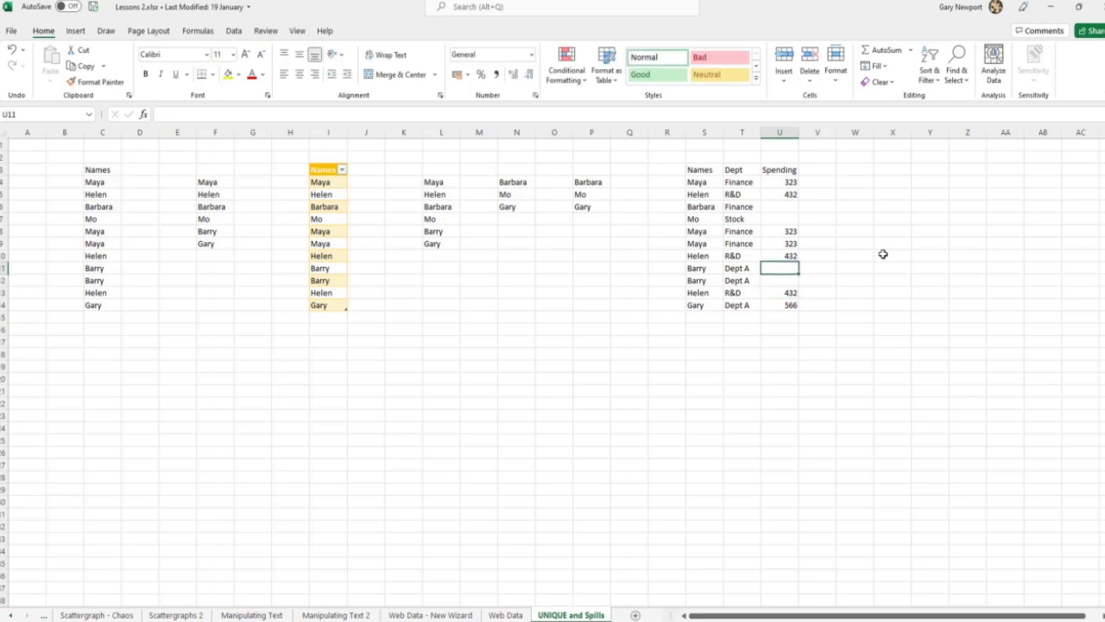
pyautogui.write('754')
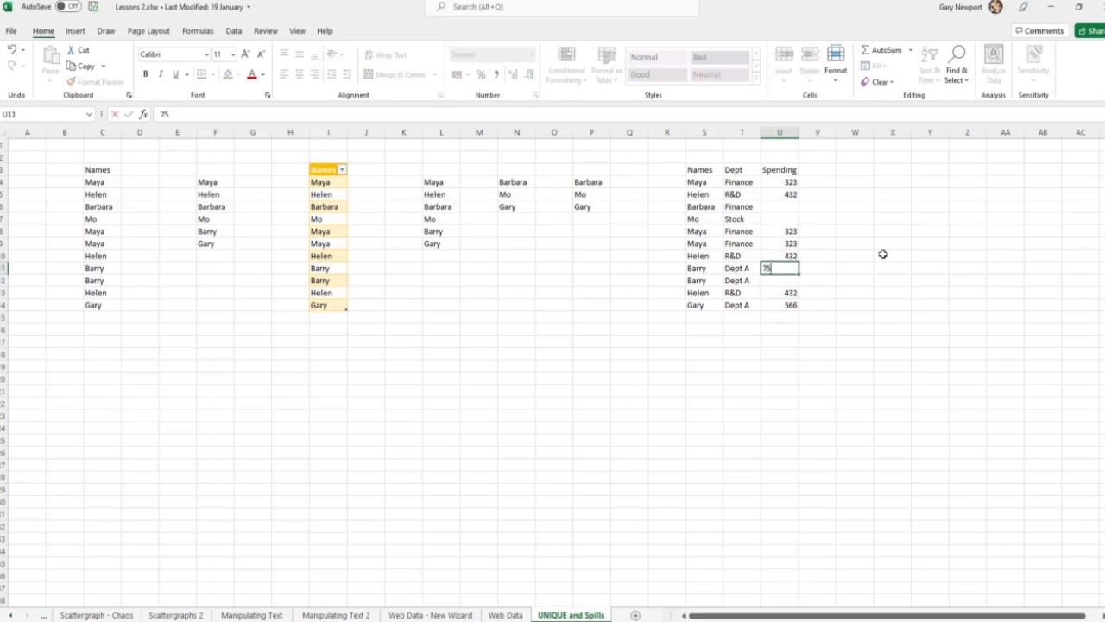
pyautogui.press('Return')
pyautogui.write('754')
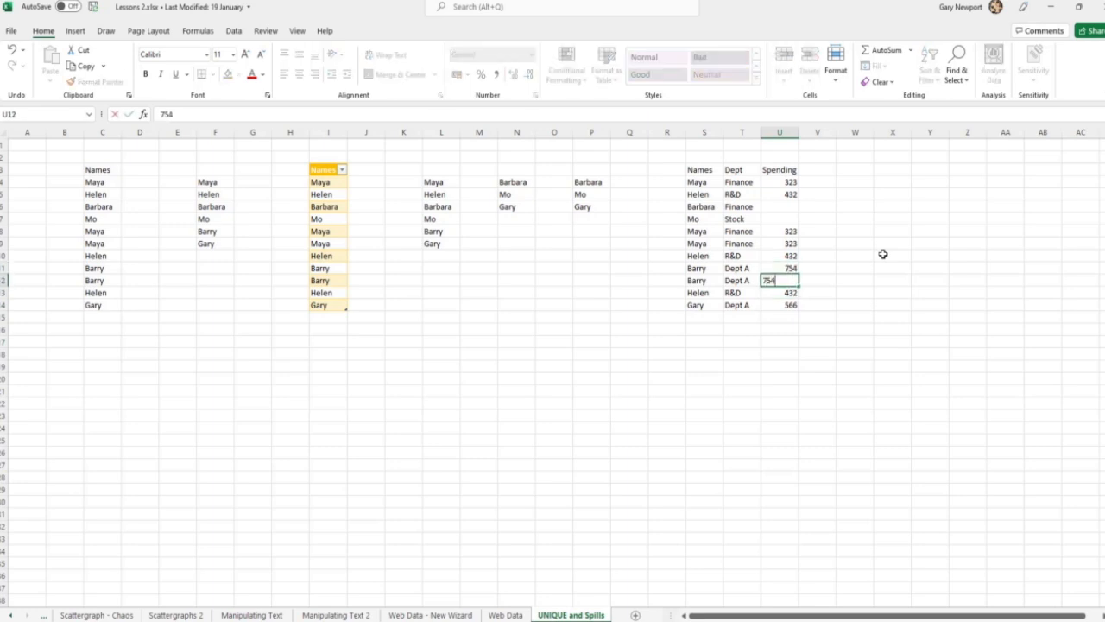
pyautogui.press('Up')
# Step: Complete the Spending column with 87 in U7 and 564 in U6
pyautogui.press('Up')
pyautogui.press('Up')
pyautogui.press('Up')
pyautogui.press('Up')
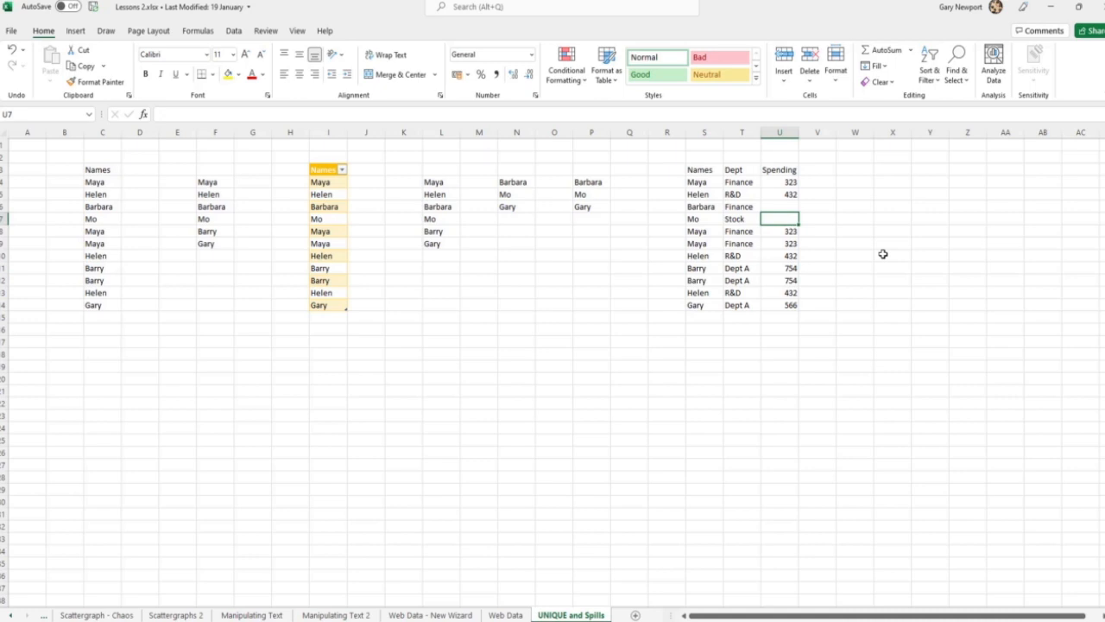
pyautogui.write('87')
pyautogui.press('Up')
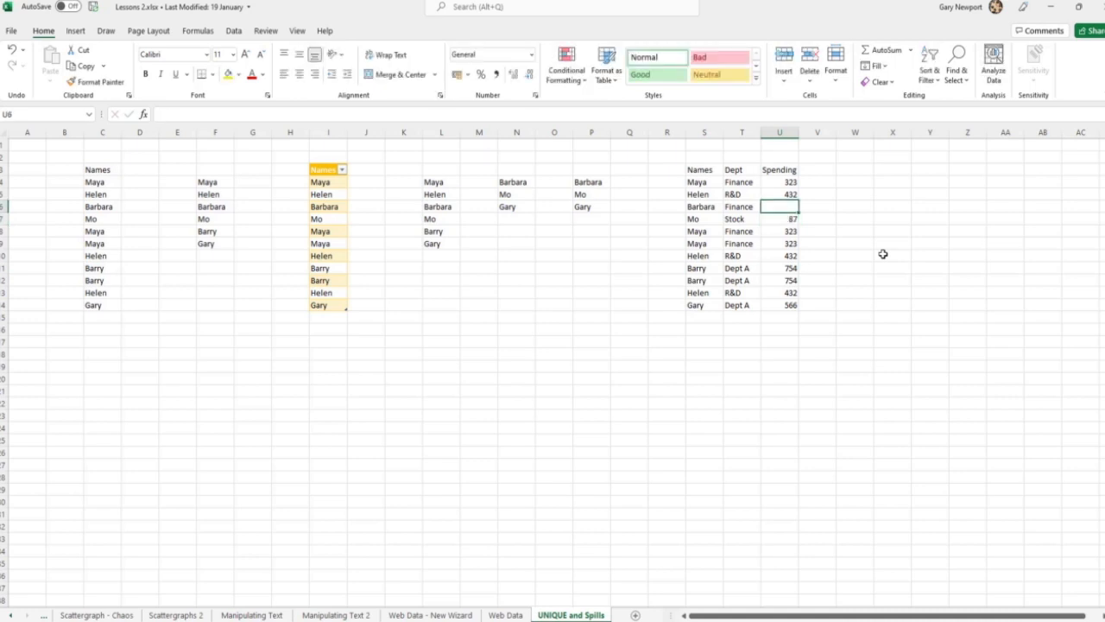
pyautogui.write('56')
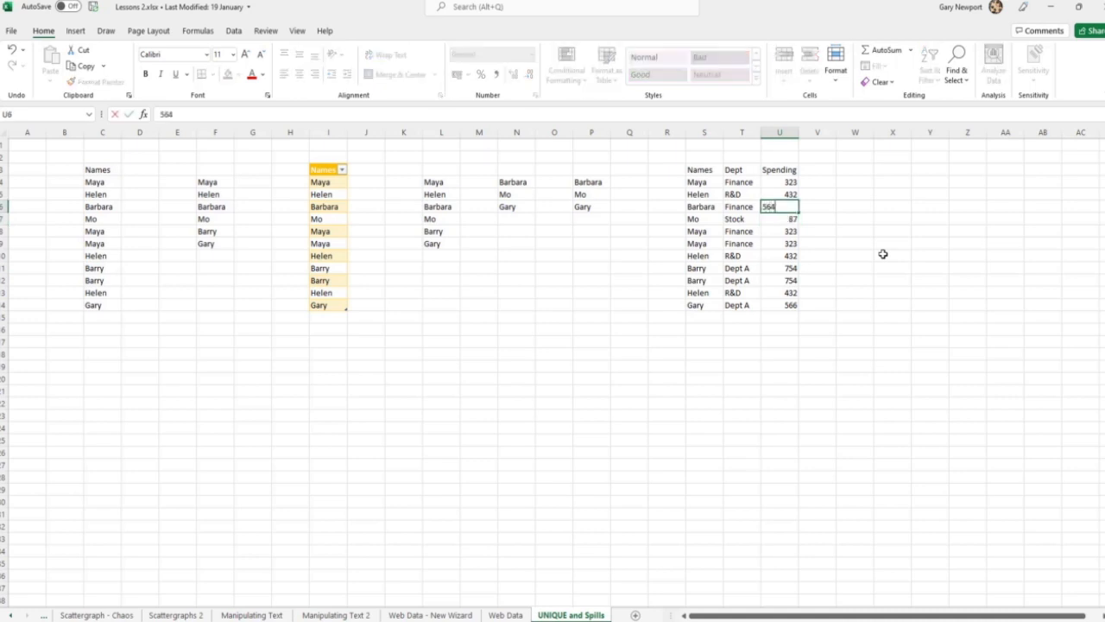
pyautogui.write('4')
pyautogui.press('Return')
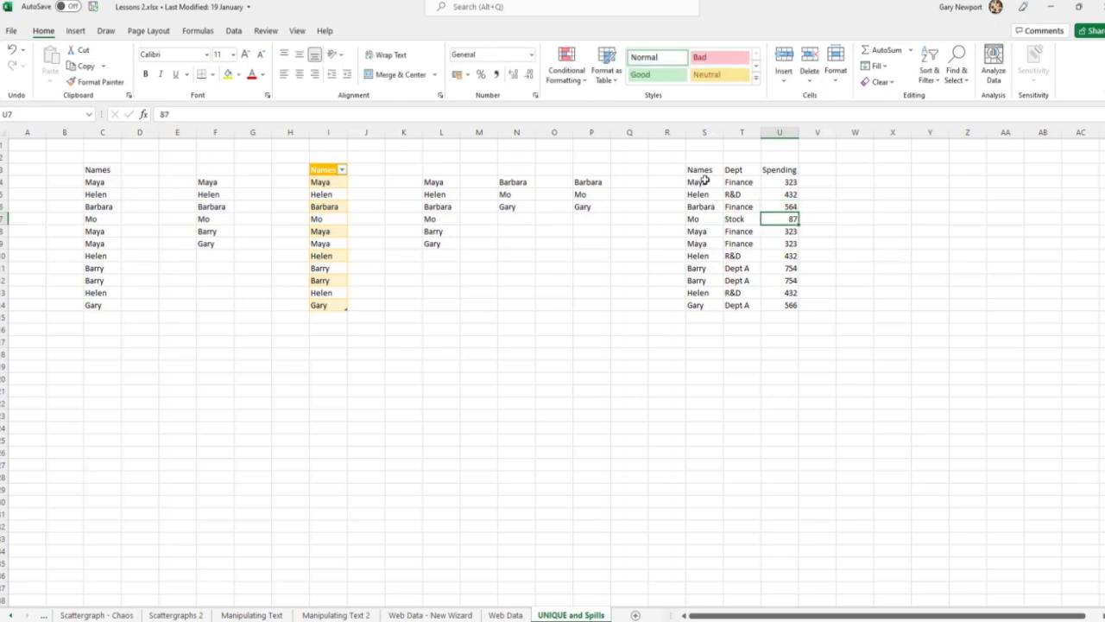
# Step: Convert the Names, Dept and Spending range S3:U14 into a table with headers
pyautogui.moveTo(699, 169); pyautogui.dragTo(791, 307)
pyautogui.click(76, 30)
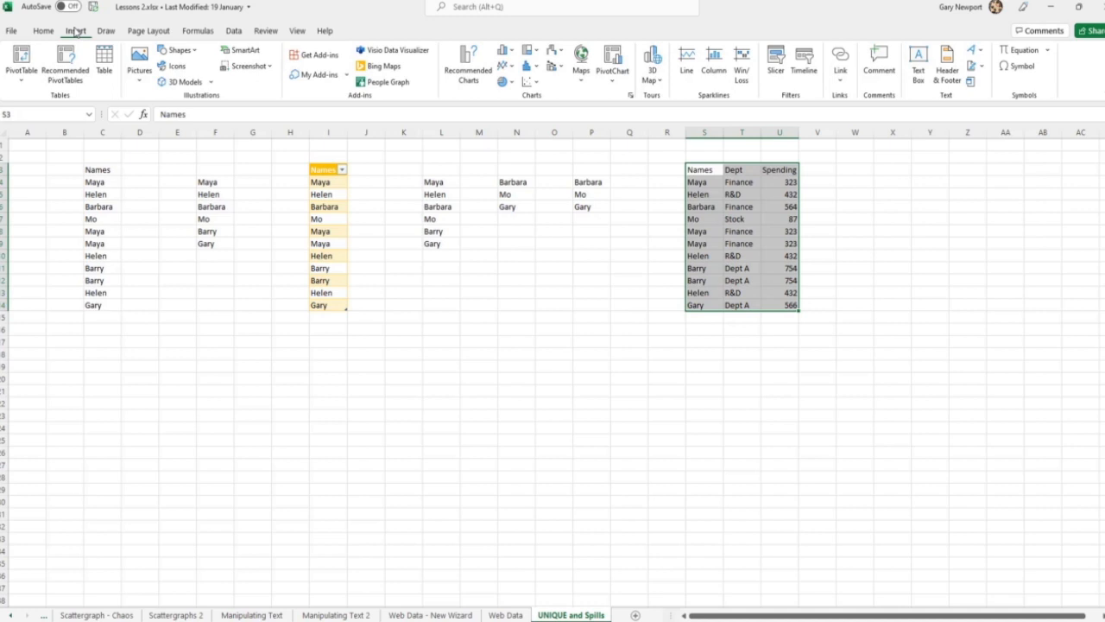
pyautogui.click(105, 62)
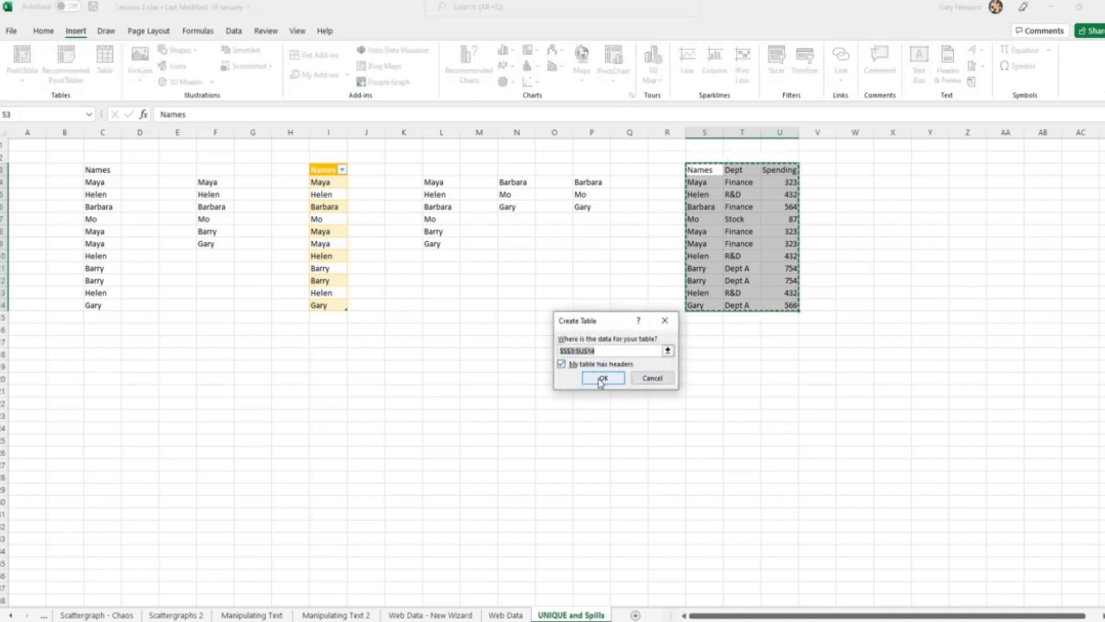
pyautogui.click(604, 379)
# Step: Enter =UNIQUE(Table5) in W4 to extract the unique rows of the whole three-column table
pyautogui.click(869, 181)
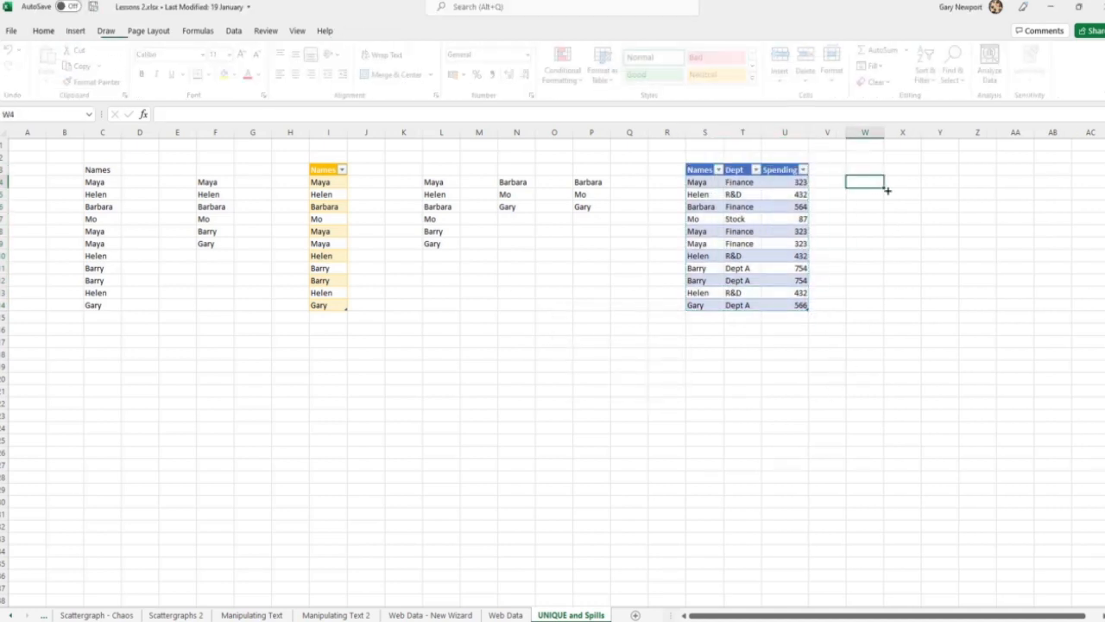
pyautogui.write('=unique')
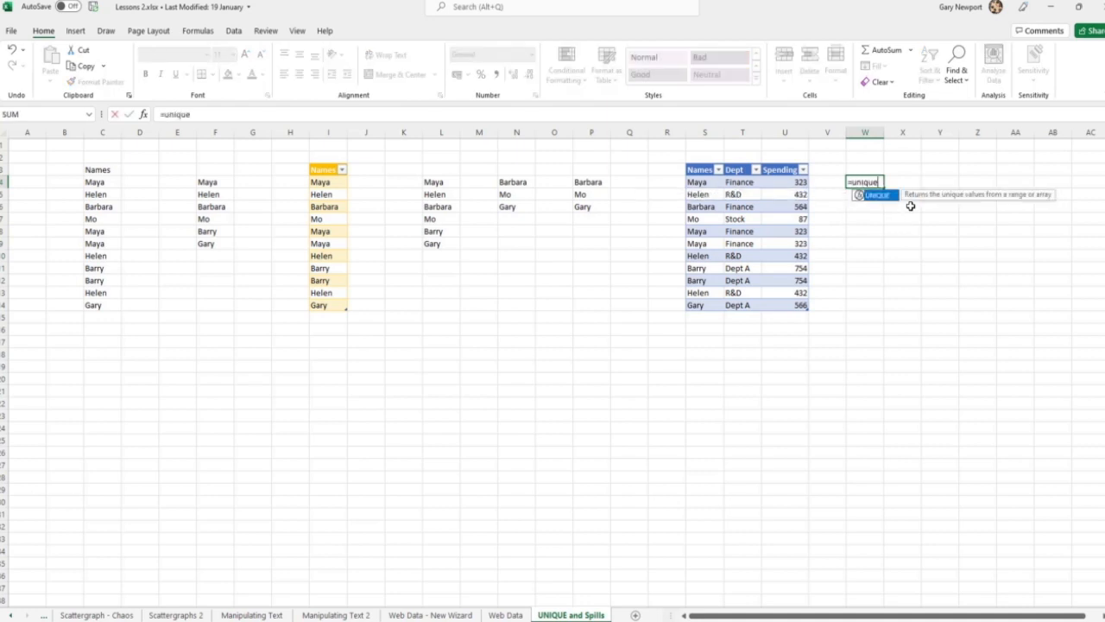
pyautogui.write('(')
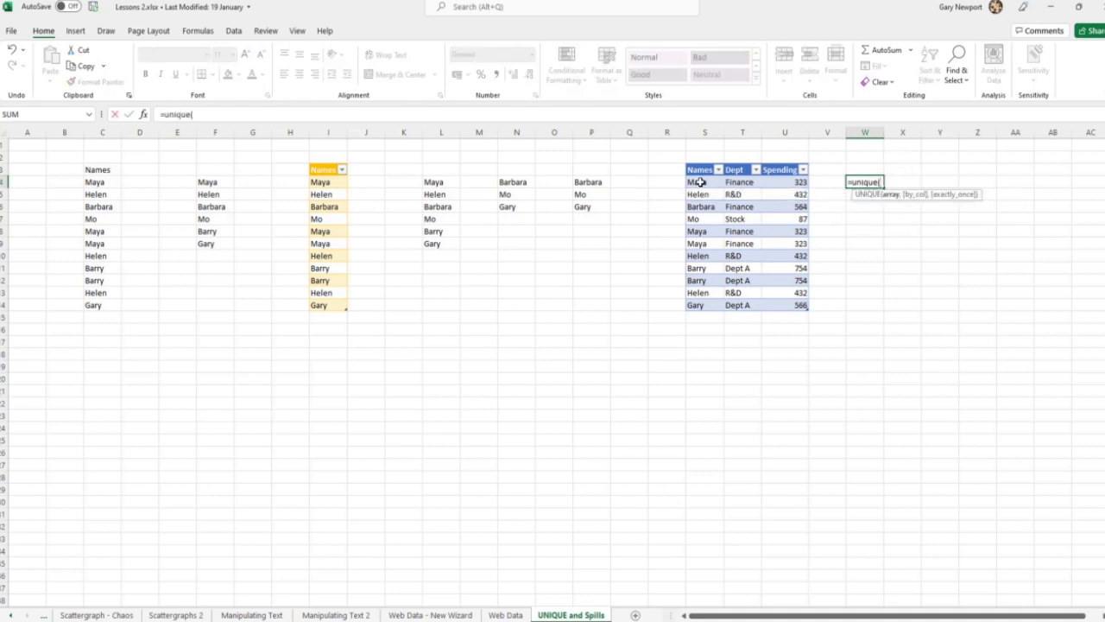
pyautogui.moveTo(701, 182); pyautogui.dragTo(802, 306)
pyautogui.write(',')
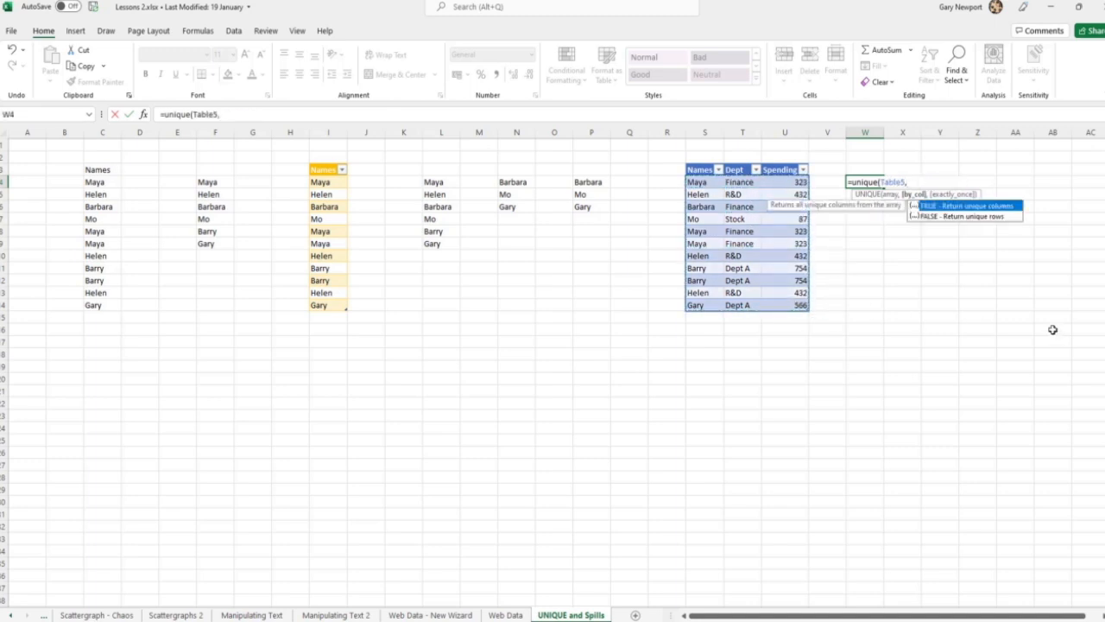
pyautogui.press('BackSpace')
pyautogui.write(')')
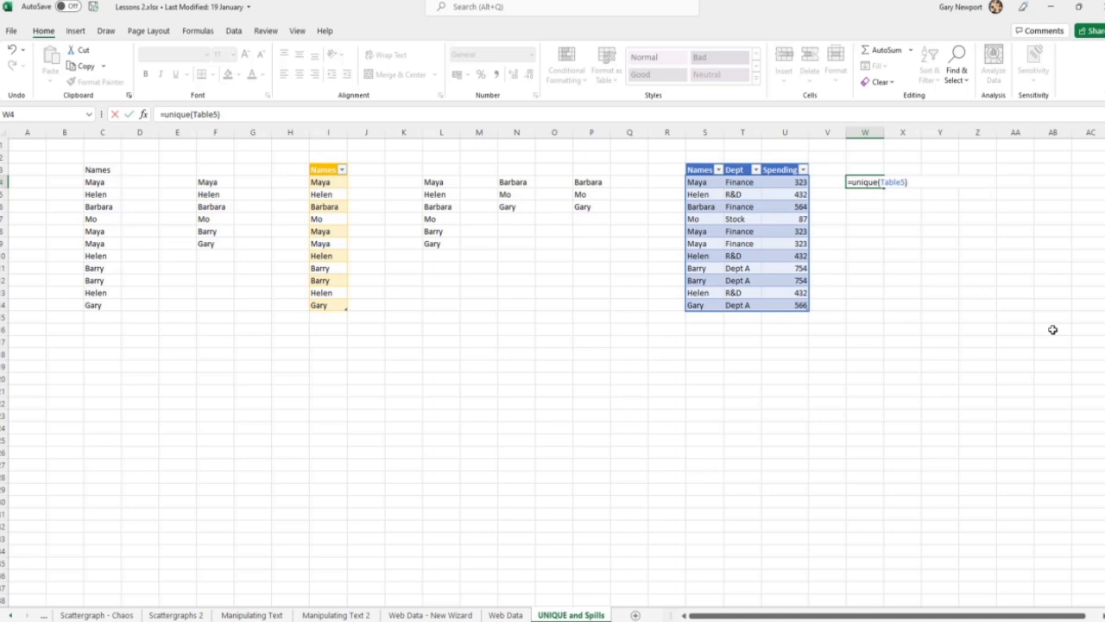
pyautogui.press('Return')
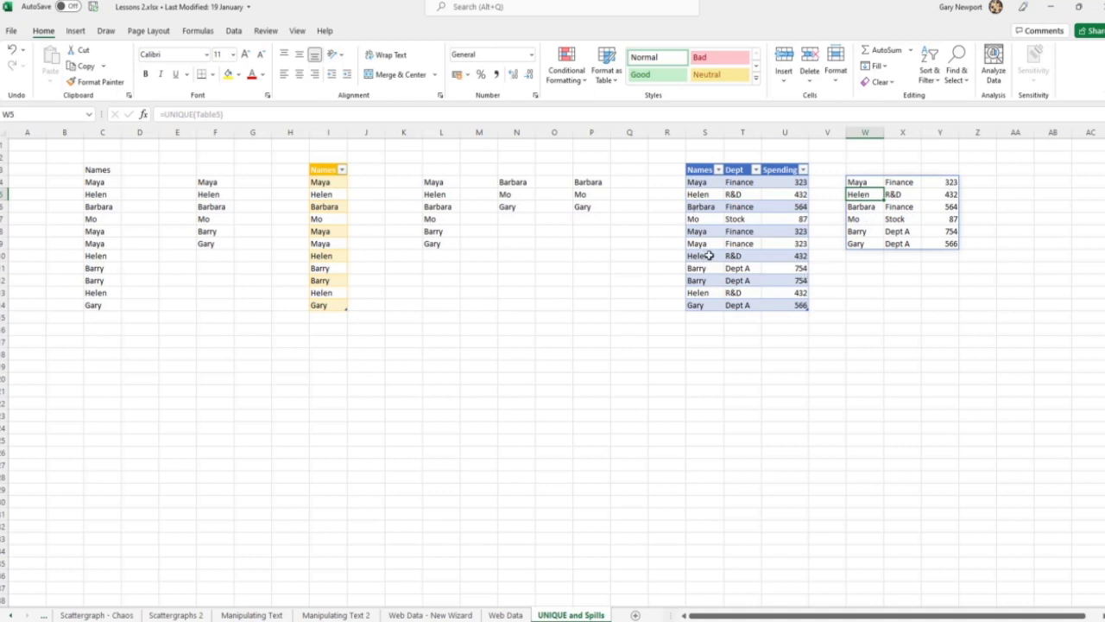
# Step: Change the spending value in U10 of the table to 452 to test the spilled UNIQUE results
pyautogui.click(801, 256)
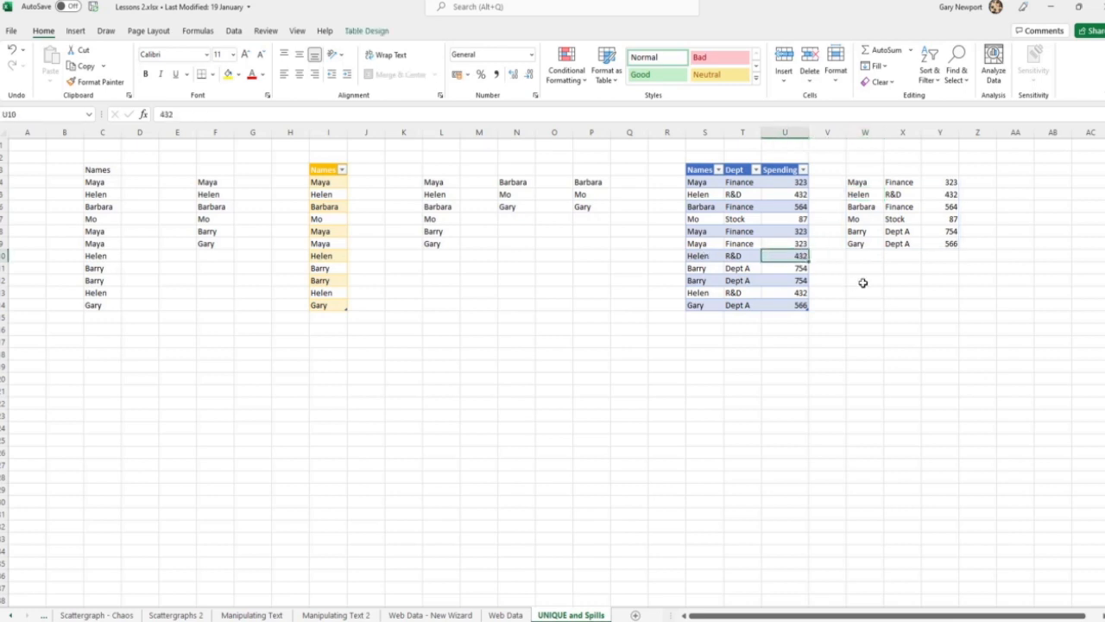
pyautogui.write('4')
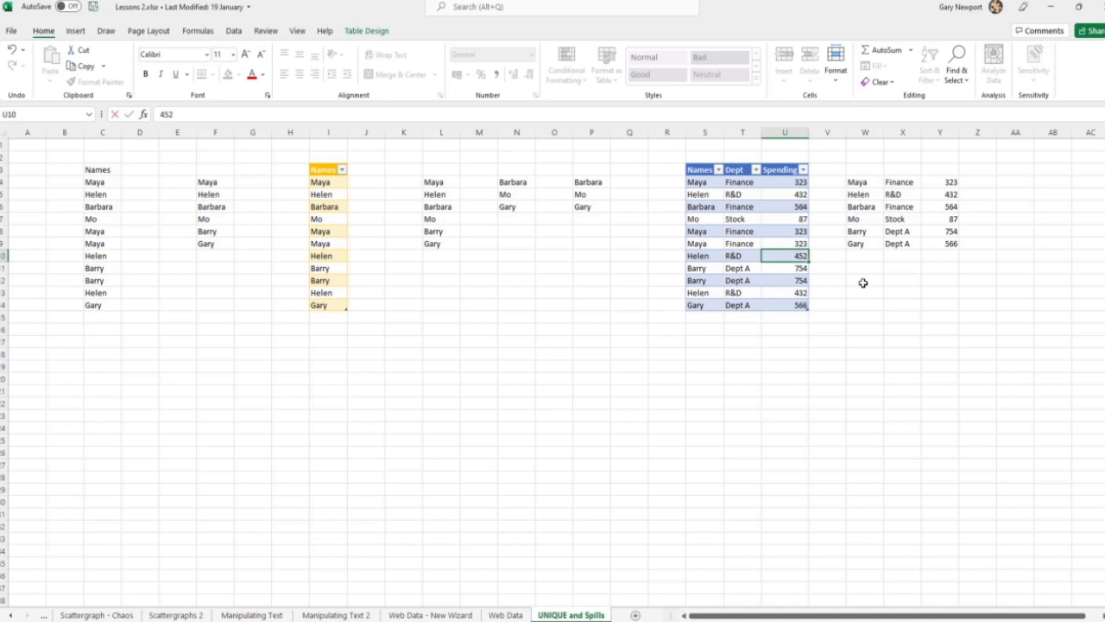
pyautogui.write('52')
pyautogui.press('Return')
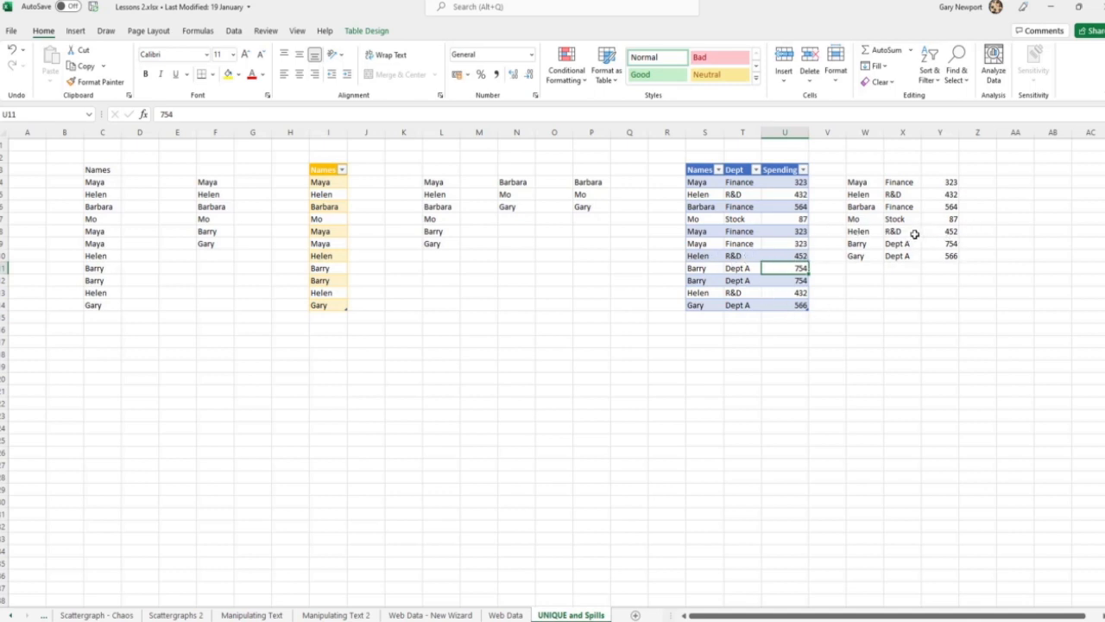
# Step: Set the spending value in U10 back to 432 and select W7 in the spilled UNIQUE results
pyautogui.click(796, 256)
pyautogui.write('43')
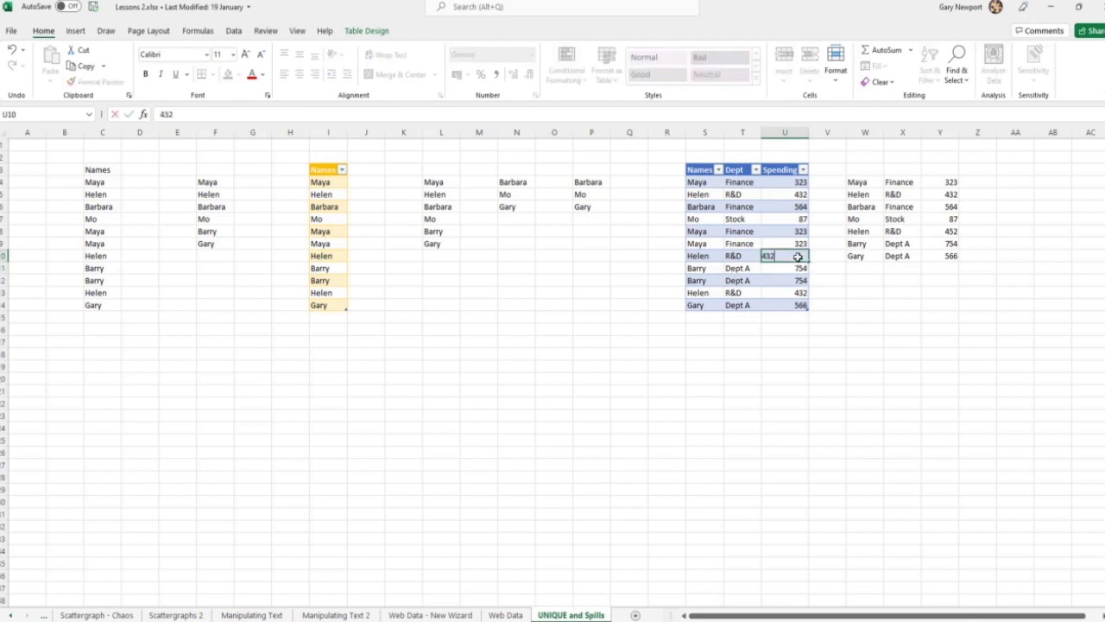
pyautogui.press('Return')
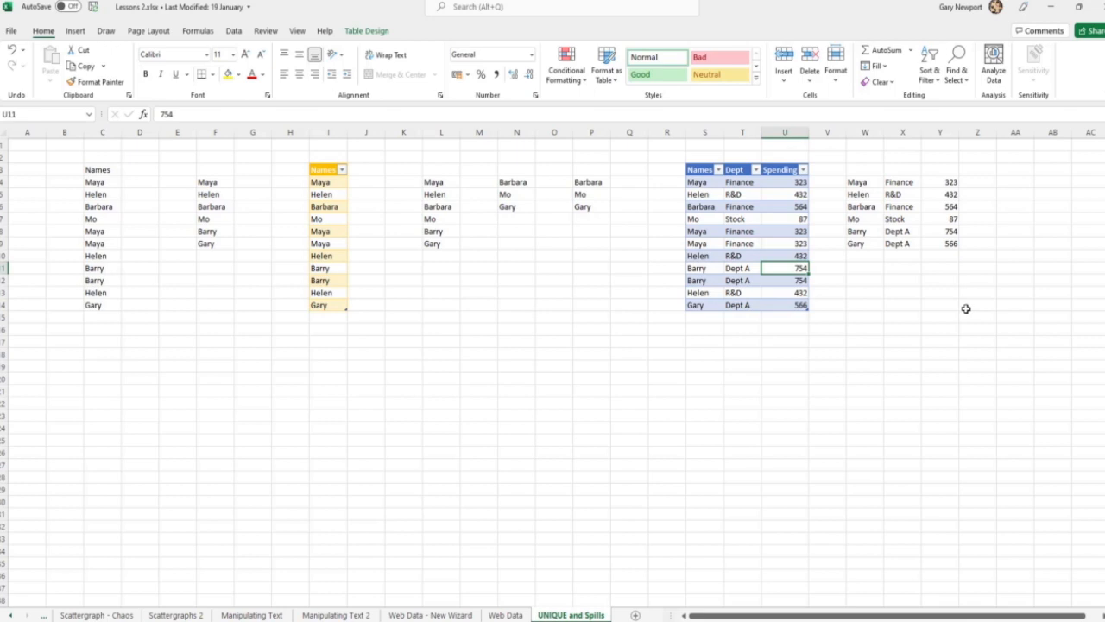
pyautogui.click(875, 221)
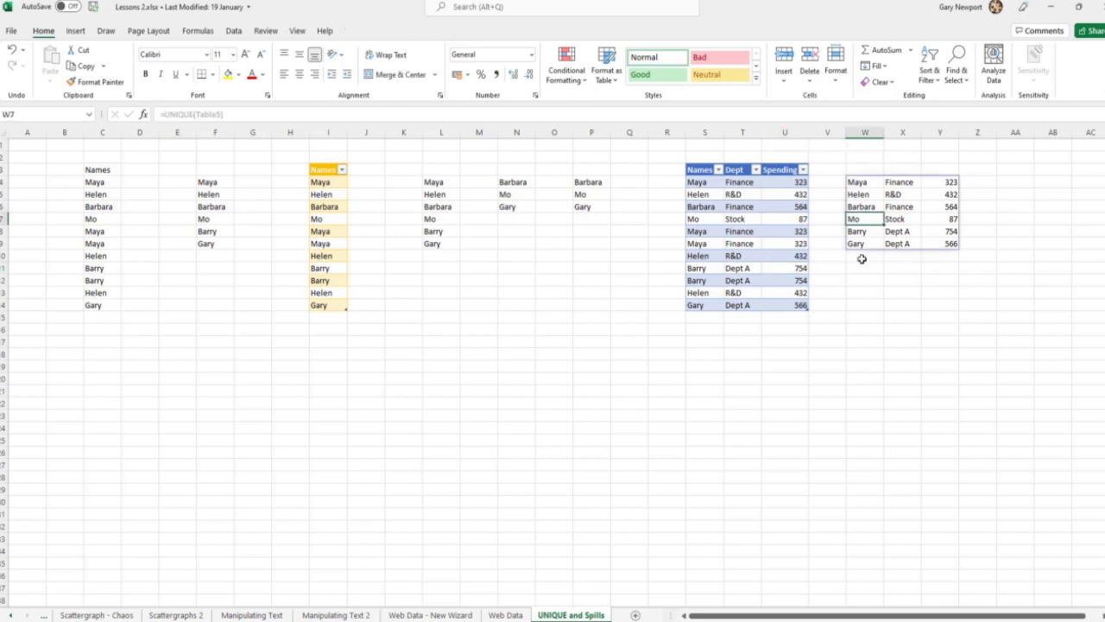